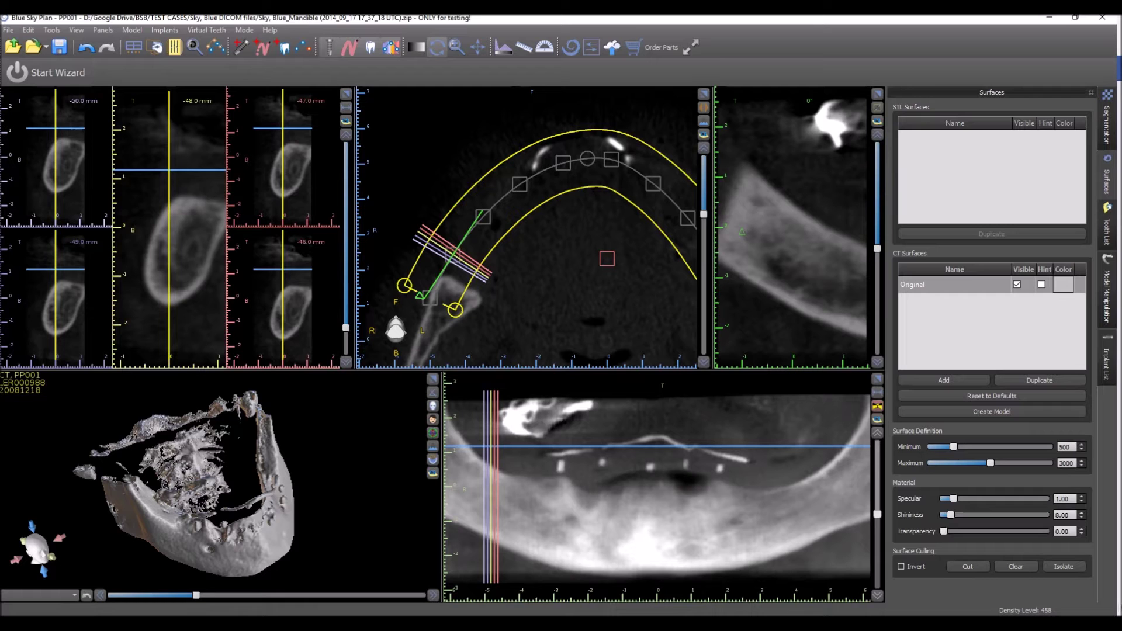
- Isolate the mandible in the Original CT surface so the loose scatter fragments are removed
{"action": "mouse_move", "coordinate": [193, 485]}
{"action": "left_mouse_down"}
{"action": "mouse_move", "coordinate": [187, 477]}
{"action": "mouse_move", "coordinate": [208, 468]}
{"action": "mouse_move", "coordinate": [169, 485]}
{"action": "mouse_move", "coordinate": [190, 482]}
{"action": "left_mouse_up"}
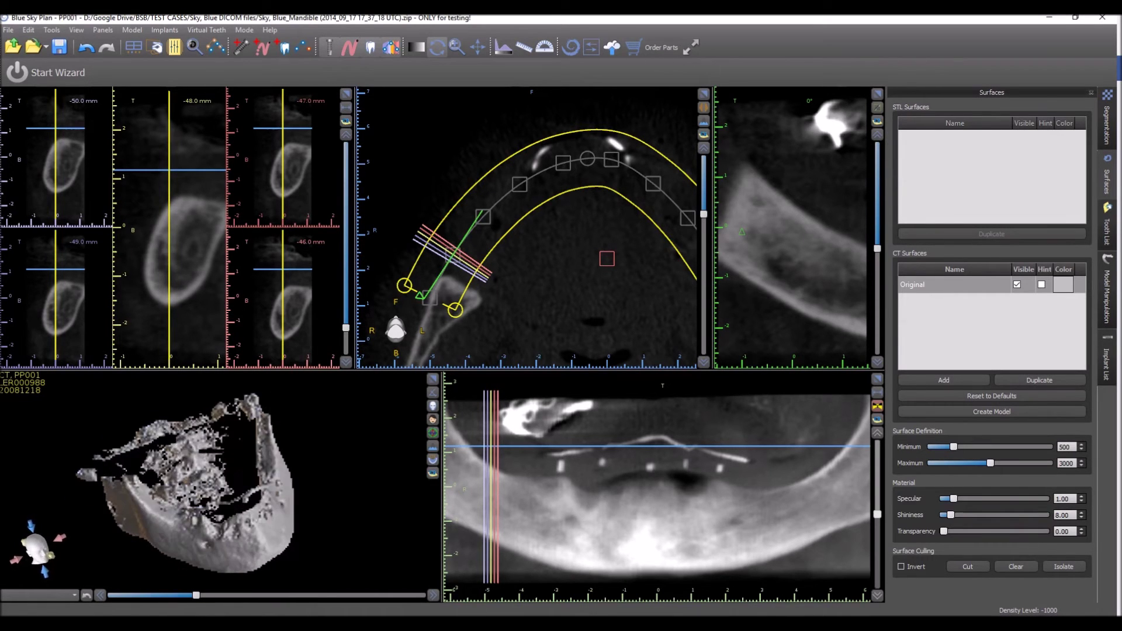
{"action": "left_click", "coordinate": [1064, 566]}
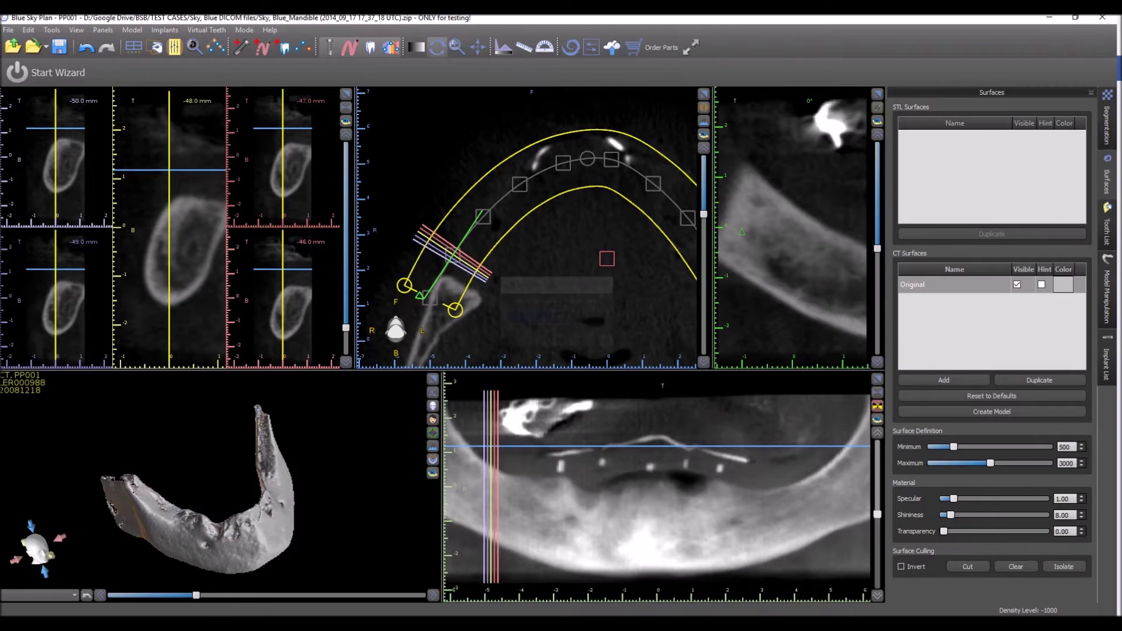
{"action": "left_click_drag", "start_coordinate": [193, 485], "coordinate": [251, 506]}
{"action": "scroll", "coordinate": [225, 485], "scroll_direction": "up", "scroll_amount": 3}
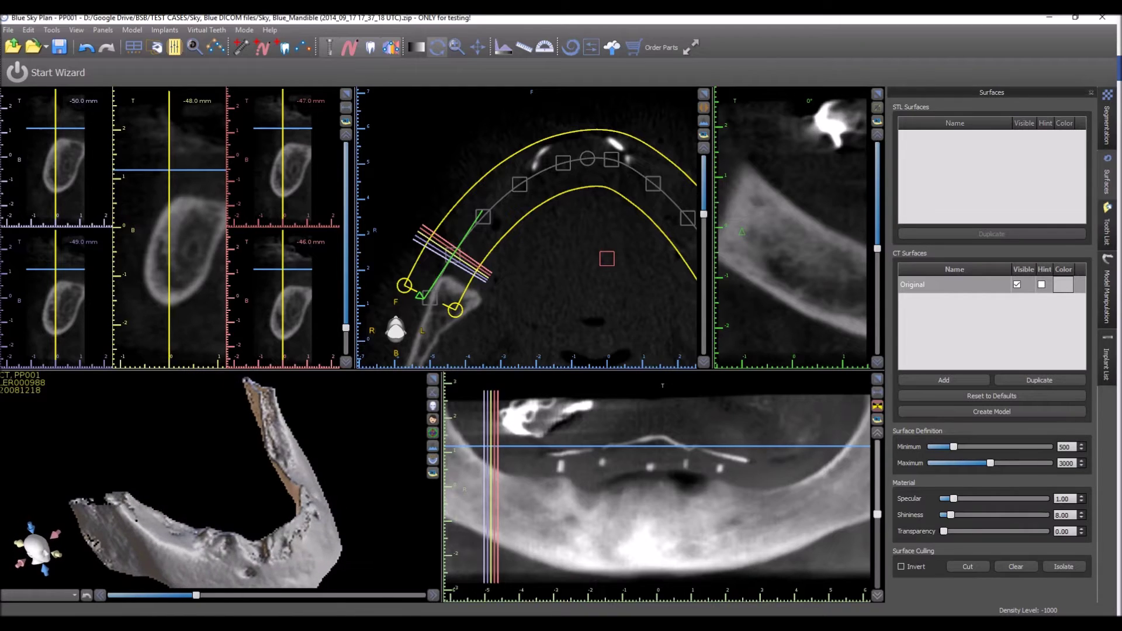
- Create an STL model from the Original CT surface for inspection, and delete it after viewing the mandible's ridge from several angles
{"action": "left_click", "coordinate": [935, 285]}
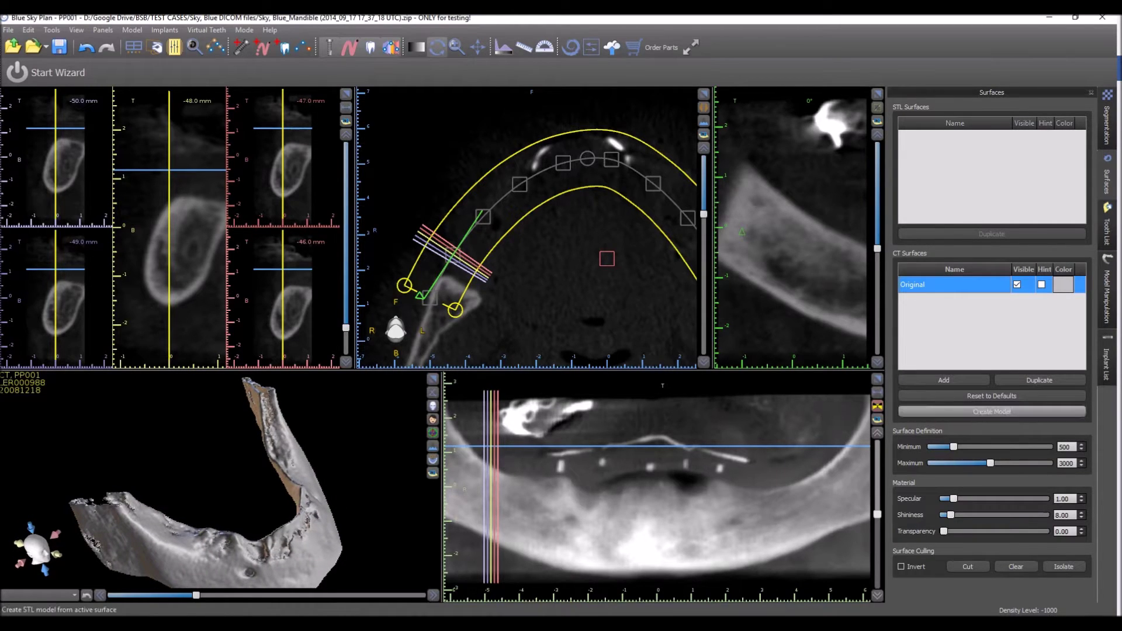
{"action": "left_click", "coordinate": [992, 412]}
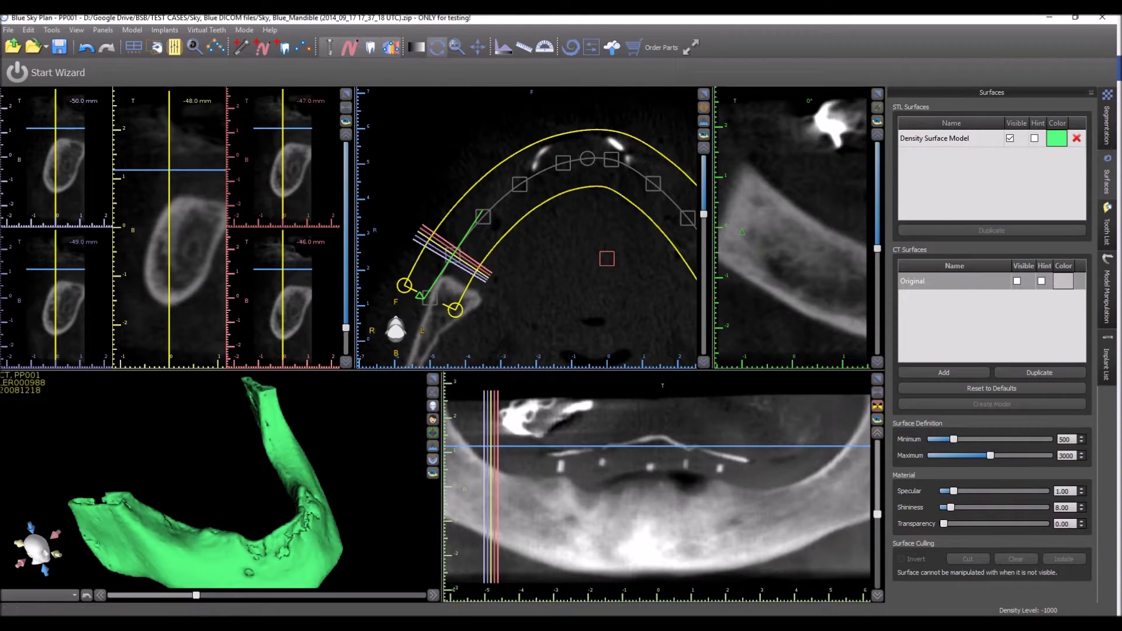
{"action": "left_click_drag", "start_coordinate": [219, 497], "coordinate": [228, 506]}
{"action": "scroll", "coordinate": [219, 505], "scroll_direction": "up", "scroll_amount": 2}
{"action": "middle_click_drag", "start_coordinate": [219, 505], "coordinate": [192, 456]}
{"action": "left_click_drag", "start_coordinate": [192, 456], "coordinate": [198, 477]}
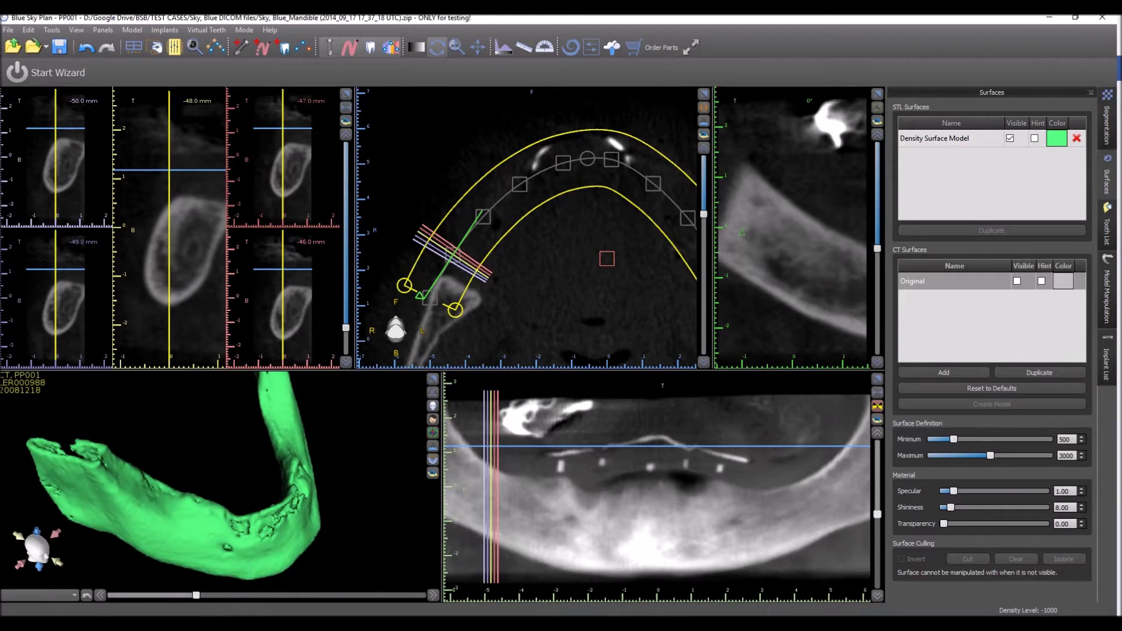
{"action": "left_click_drag", "start_coordinate": [198, 477], "coordinate": [175, 498]}
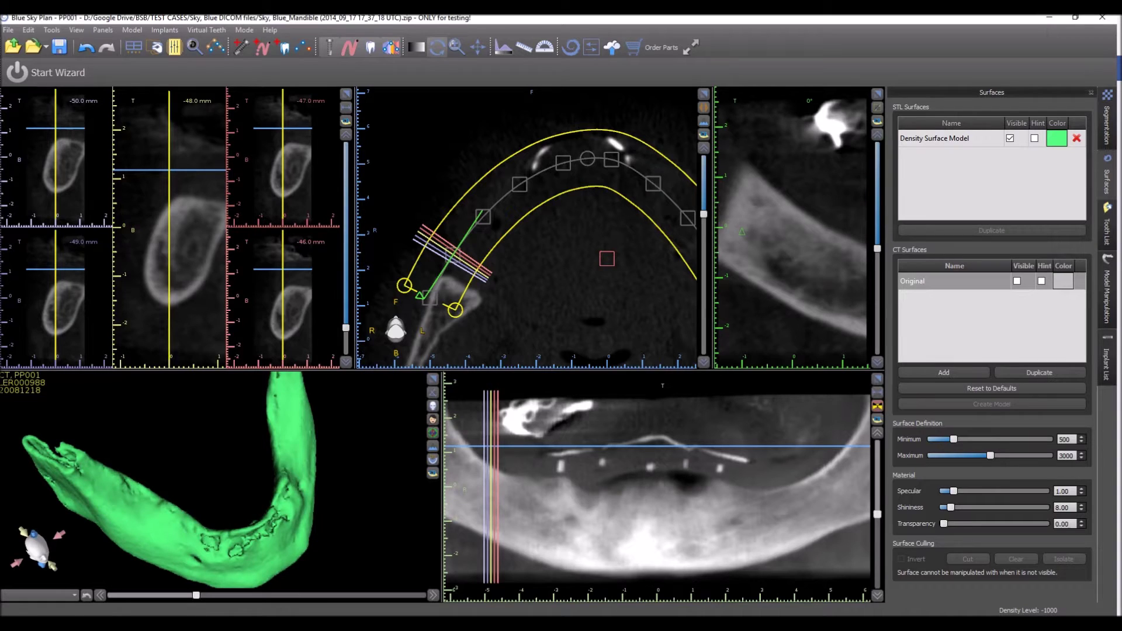
{"action": "mouse_move", "coordinate": [175, 498]}
{"action": "left_mouse_down"}
{"action": "mouse_move", "coordinate": [146, 462]}
{"action": "mouse_move", "coordinate": [172, 491]}
{"action": "left_mouse_up"}
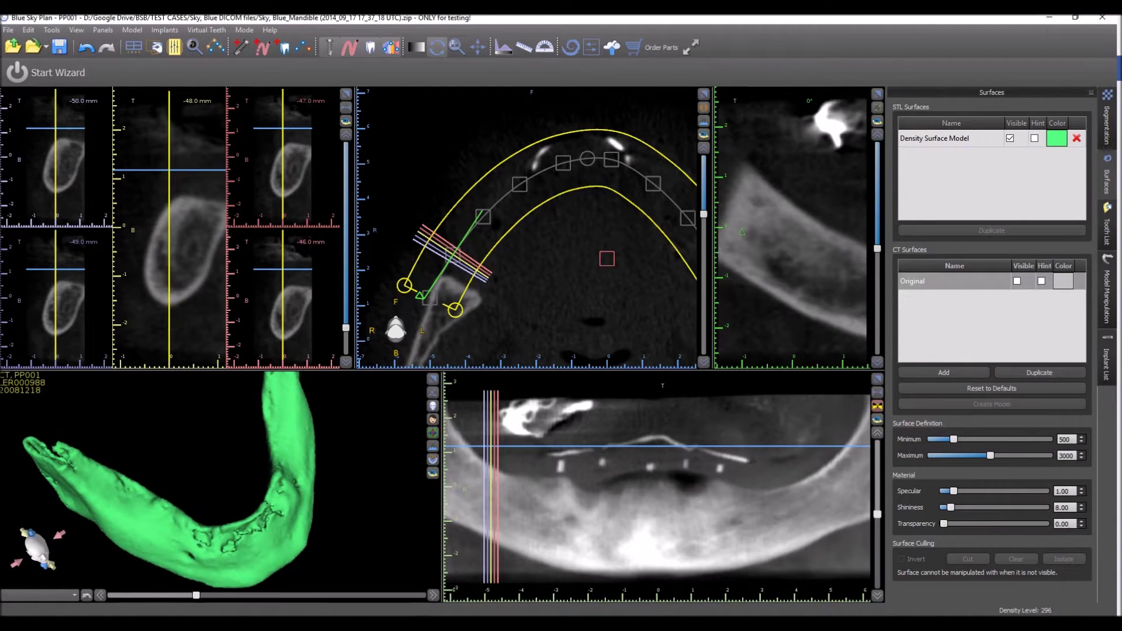
{"action": "left_click", "coordinate": [1077, 138]}
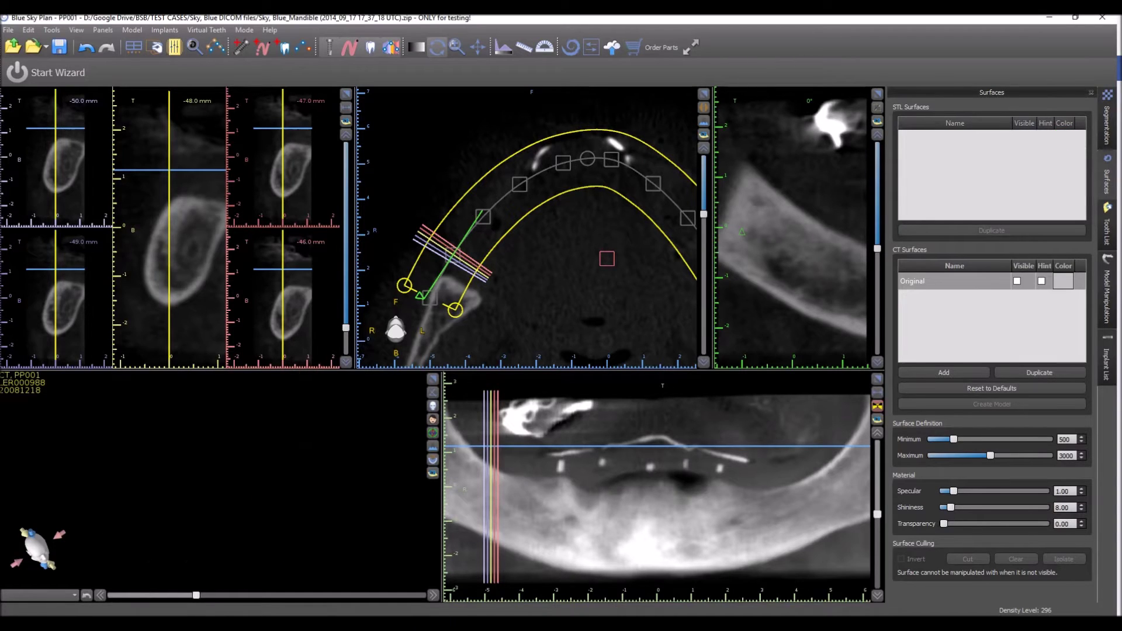
- Start a new Advanced Jaw Segmentation and mark the mandible, excluding the markers above it, as the area of interest in the panoramic view
{"action": "left_click", "coordinate": [1108, 120]}
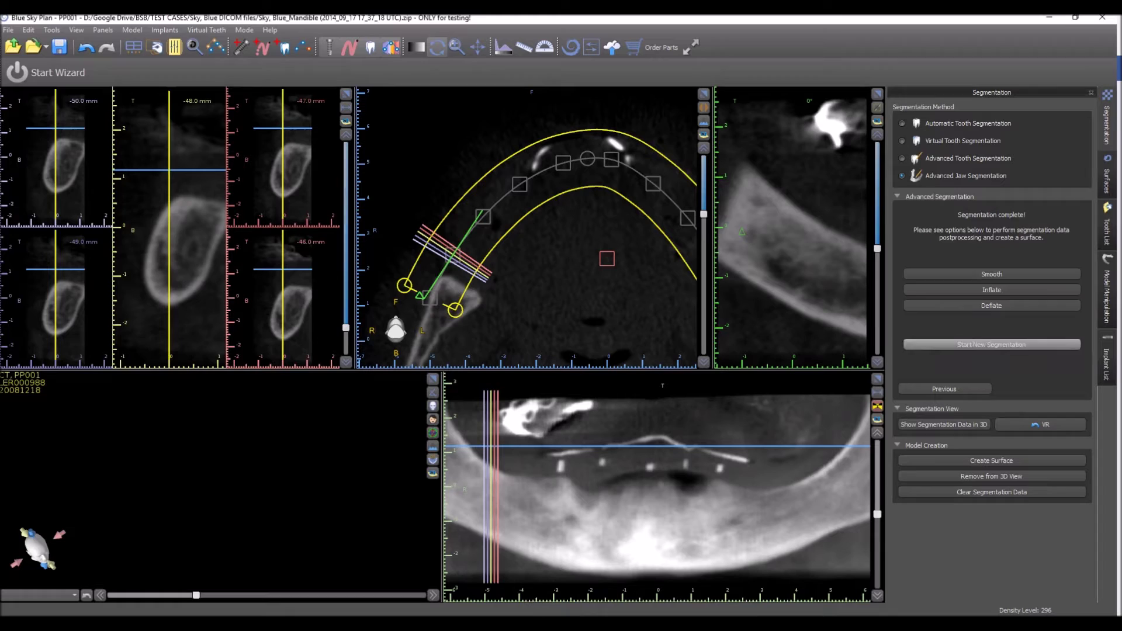
{"action": "left_click", "coordinate": [992, 344]}
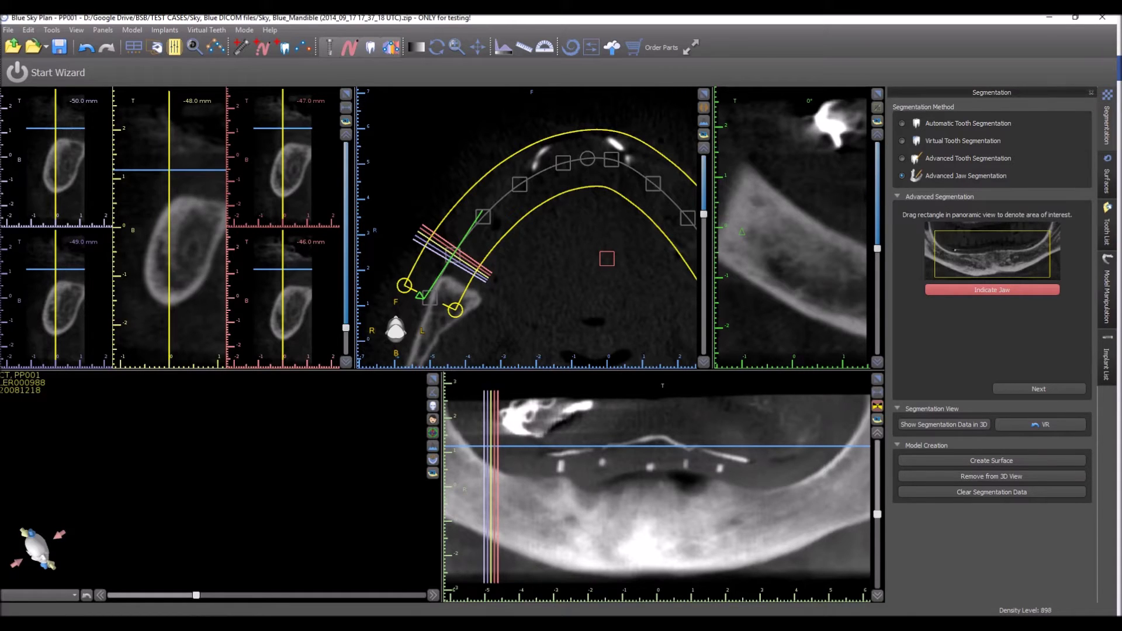
{"action": "left_click_drag", "start_coordinate": [477, 452], "coordinate": [868, 572]}
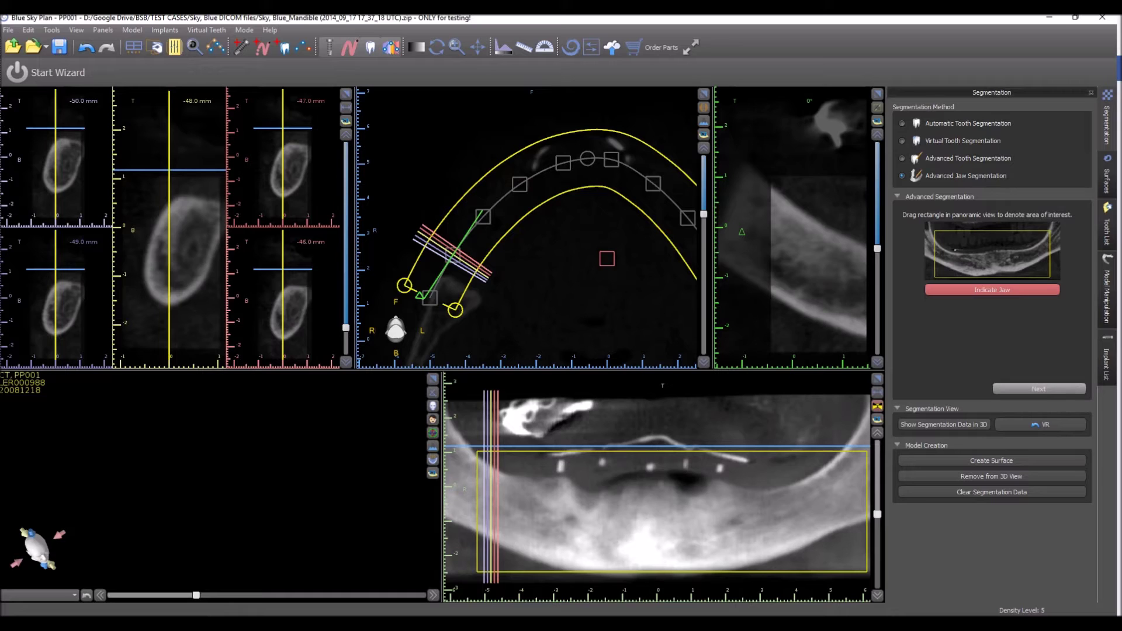
{"action": "left_click", "coordinate": [1039, 389]}
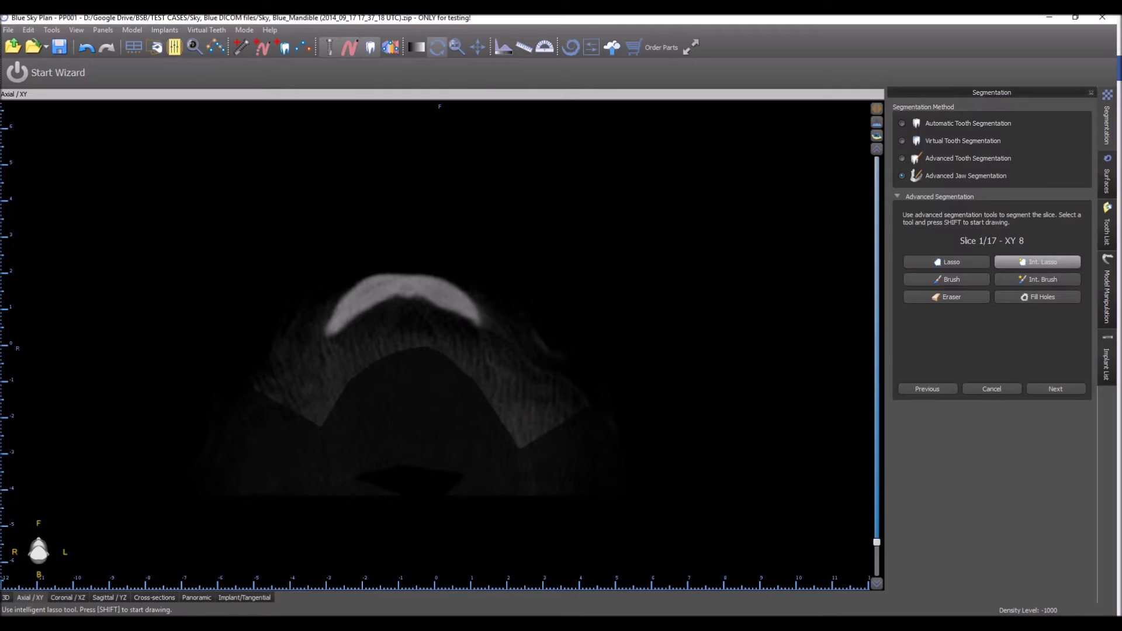
- Segment the jaw bone on slice 1 with the additive intelligent lasso at minimum density 764, and continue to slice 2
{"action": "left_click", "coordinate": [1037, 262]}
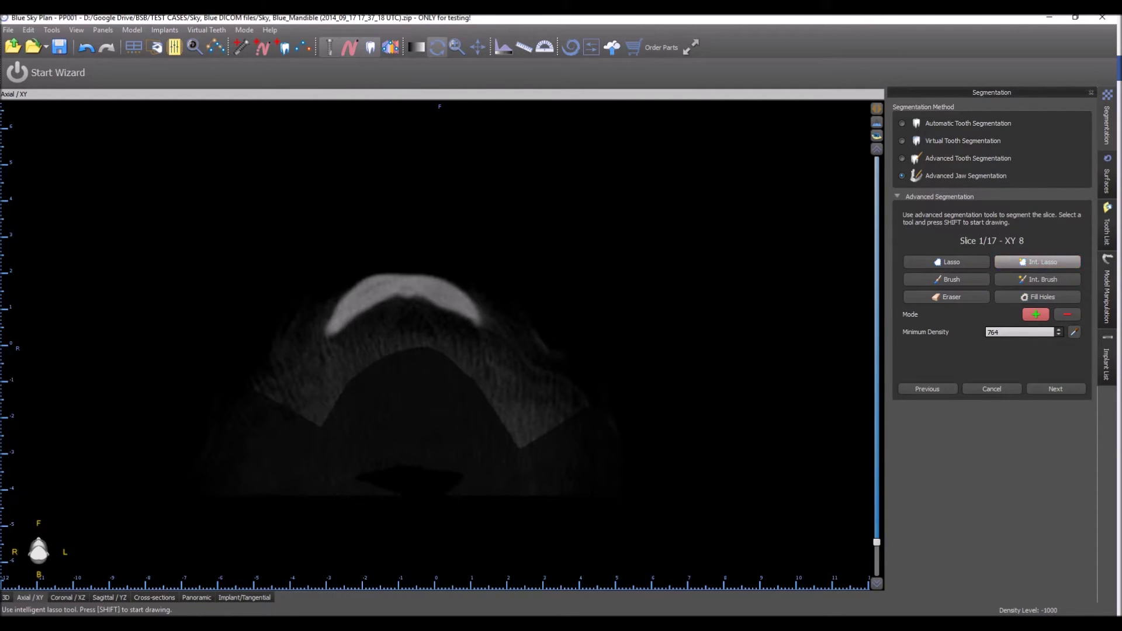
{"action": "mouse_move", "coordinate": [362, 276]}
{"action": "left_mouse_down", "text": "shift"}
{"action": "mouse_move", "coordinate": [341, 285]}
{"action": "mouse_move", "coordinate": [320, 336]}
{"action": "mouse_move", "coordinate": [435, 312]}
{"action": "mouse_move", "coordinate": [475, 333]}
{"action": "mouse_move", "coordinate": [491, 304]}
{"action": "mouse_move", "coordinate": [424, 260]}
{"action": "left_mouse_up", "text": "shift"}
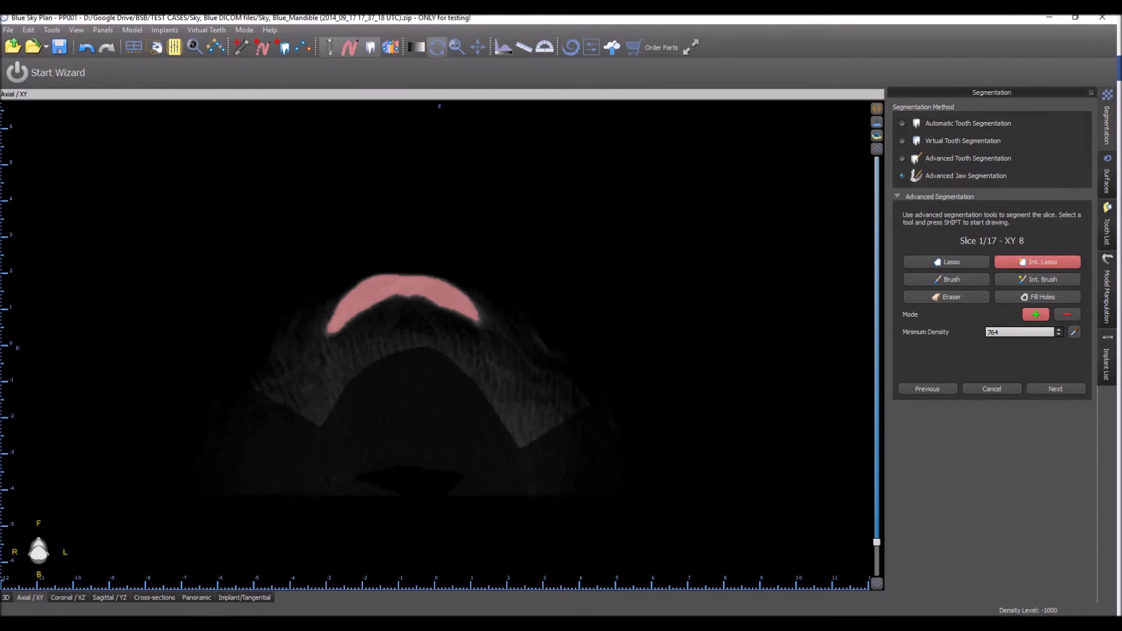
{"action": "left_click", "coordinate": [1056, 388]}
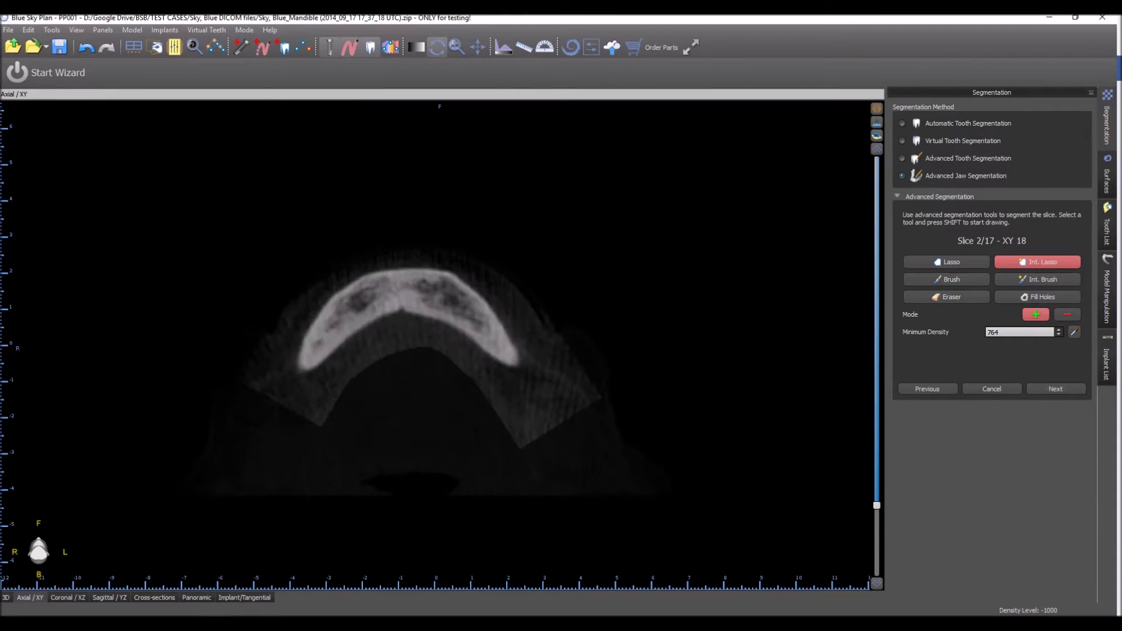
- Segment the jaw bone on slices 2 and 3 with the intelligent lasso, filling the interior holes on each
{"action": "mouse_move", "coordinate": [407, 264]}
{"action": "left_mouse_down", "text": "shift"}
{"action": "mouse_move", "coordinate": [309, 307]}
{"action": "mouse_move", "coordinate": [316, 381]}
{"action": "mouse_move", "coordinate": [375, 321]}
{"action": "mouse_move", "coordinate": [434, 329]}
{"action": "mouse_move", "coordinate": [521, 371]}
{"action": "mouse_move", "coordinate": [510, 327]}
{"action": "mouse_move", "coordinate": [409, 264]}
{"action": "left_mouse_up", "text": "shift"}
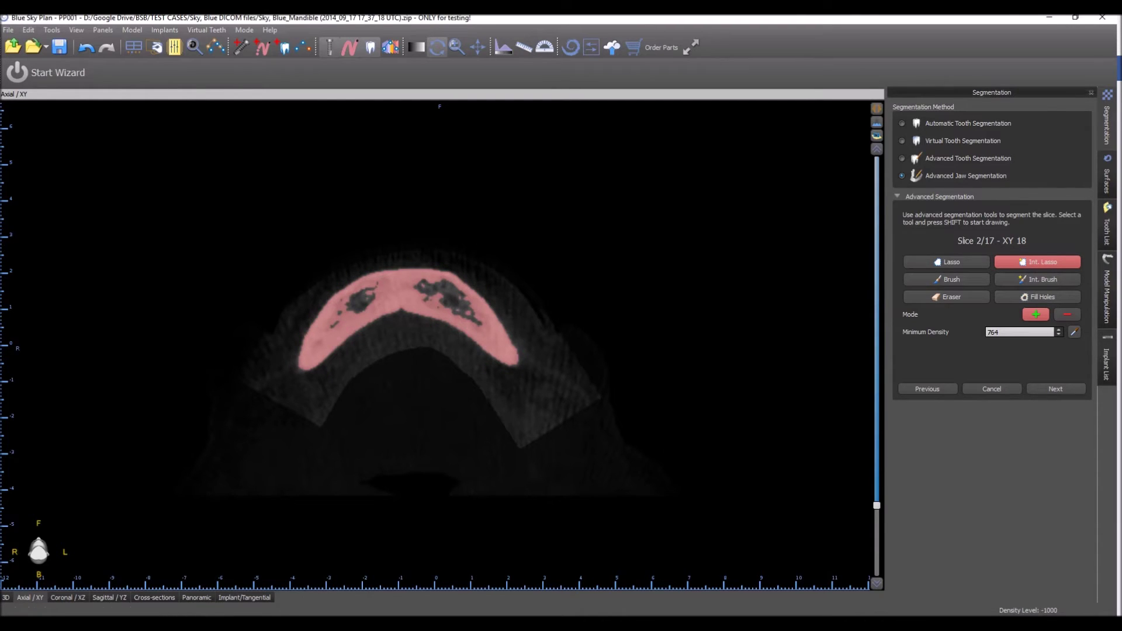
{"action": "left_click", "coordinate": [1038, 297]}
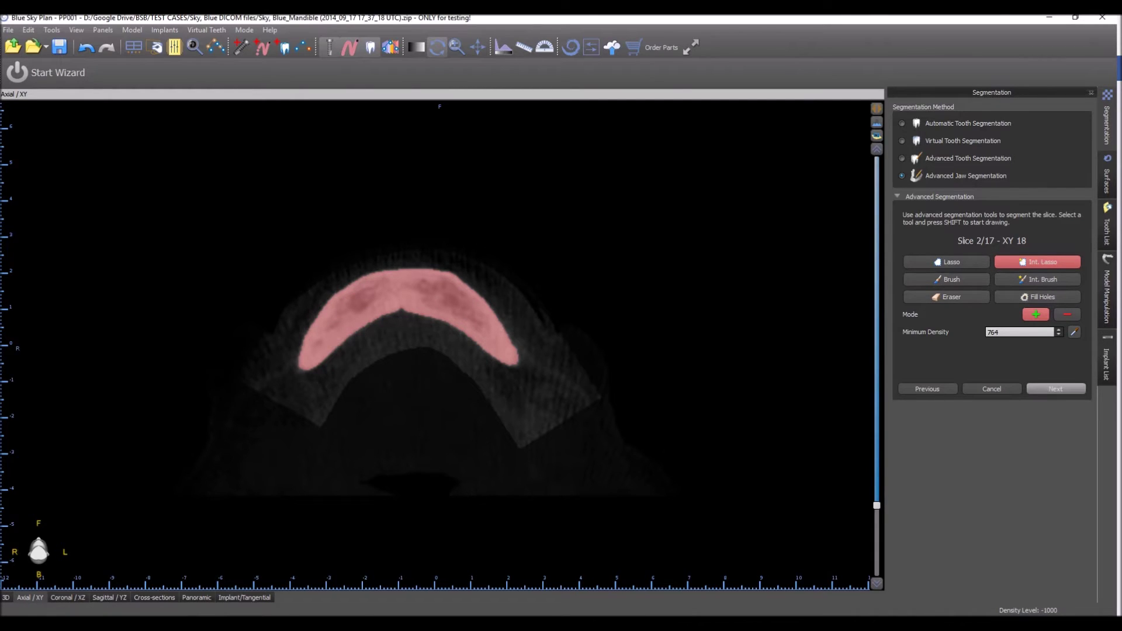
{"action": "left_click", "coordinate": [1056, 389]}
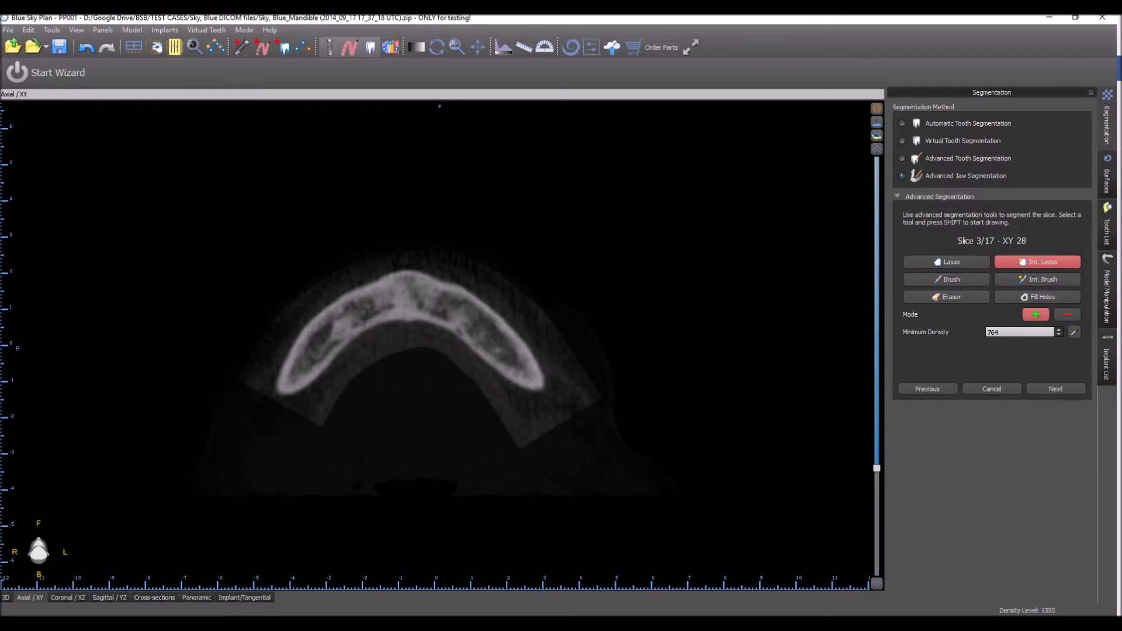
{"action": "mouse_move", "coordinate": [367, 279]}
{"action": "left_mouse_down", "text": "shift"}
{"action": "mouse_move", "coordinate": [283, 333]}
{"action": "mouse_move", "coordinate": [288, 406]}
{"action": "mouse_move", "coordinate": [343, 356]}
{"action": "mouse_move", "coordinate": [441, 342]}
{"action": "mouse_move", "coordinate": [501, 392]}
{"action": "mouse_move", "coordinate": [555, 388]}
{"action": "mouse_move", "coordinate": [462, 278]}
{"action": "mouse_move", "coordinate": [409, 266]}
{"action": "left_mouse_up", "text": "shift"}
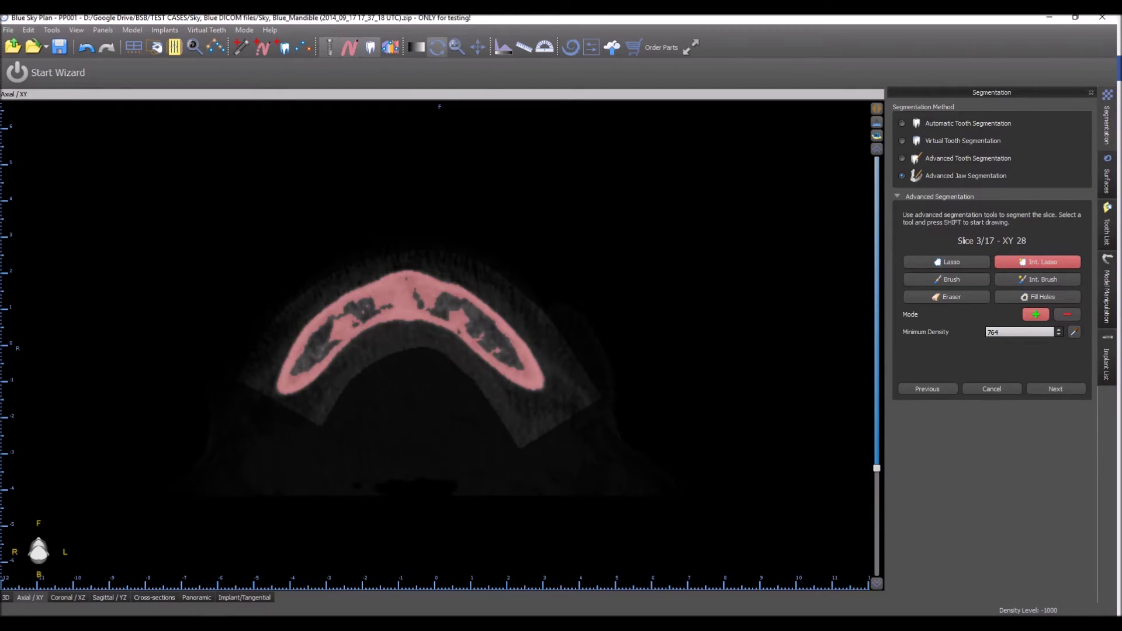
{"action": "left_click", "coordinate": [1038, 297]}
{"action": "left_click", "coordinate": [1055, 389]}
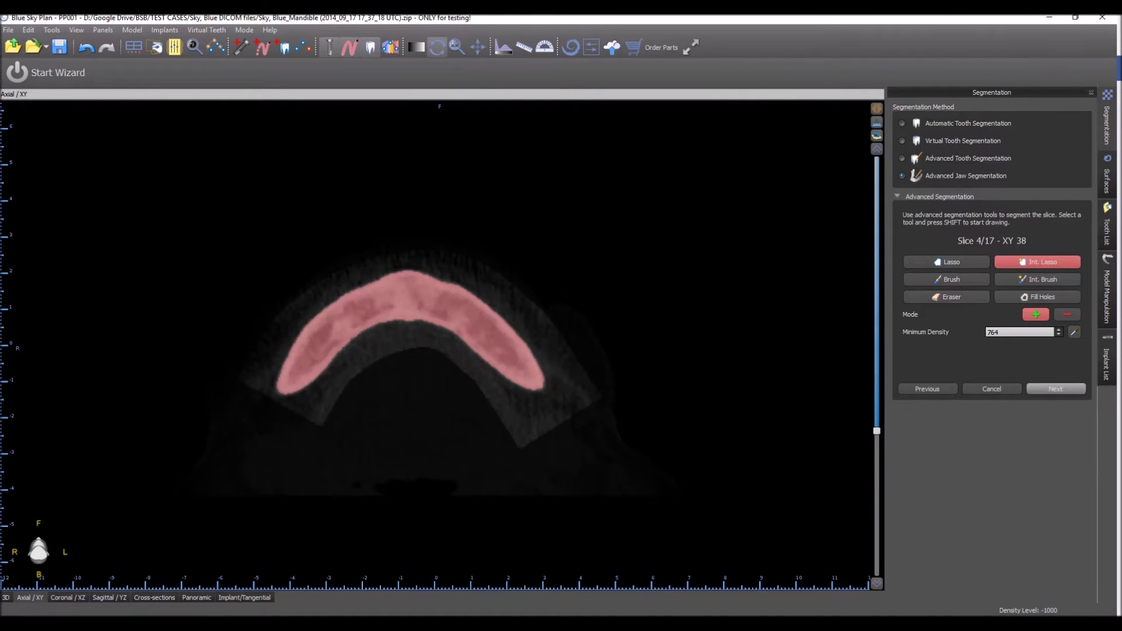
- Segment the jaw on slice 4 with the intelligent lasso and fill all its holes, closing the gap on the patient's right with a width-1 brush
{"action": "mouse_move", "coordinate": [389, 270]}
{"action": "left_mouse_down", "text": "shift"}
{"action": "mouse_move", "coordinate": [327, 290]}
{"action": "mouse_move", "coordinate": [265, 366]}
{"action": "mouse_move", "coordinate": [274, 413]}
{"action": "mouse_move", "coordinate": [301, 415]}
{"action": "mouse_move", "coordinate": [351, 351]}
{"action": "mouse_move", "coordinate": [413, 332]}
{"action": "mouse_move", "coordinate": [453, 342]}
{"action": "mouse_move", "coordinate": [520, 414]}
{"action": "mouse_move", "coordinate": [551, 429]}
{"action": "mouse_move", "coordinate": [576, 393]}
{"action": "mouse_move", "coordinate": [564, 365]}
{"action": "mouse_move", "coordinate": [496, 303]}
{"action": "mouse_move", "coordinate": [435, 275]}
{"action": "left_mouse_up", "text": "shift"}
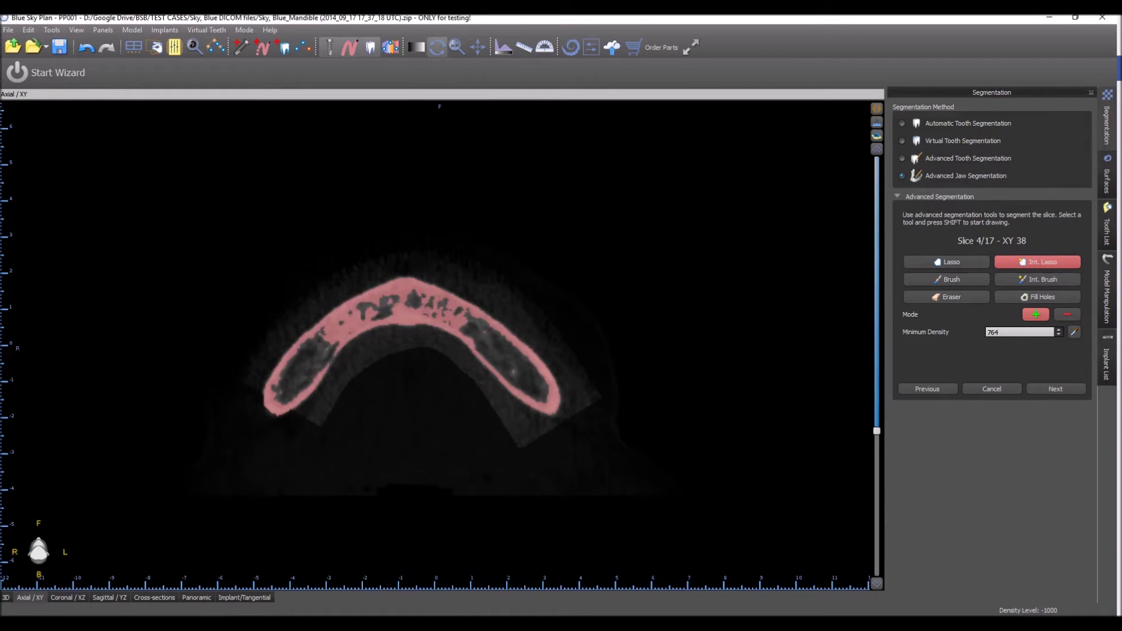
{"action": "left_click", "coordinate": [1038, 297]}
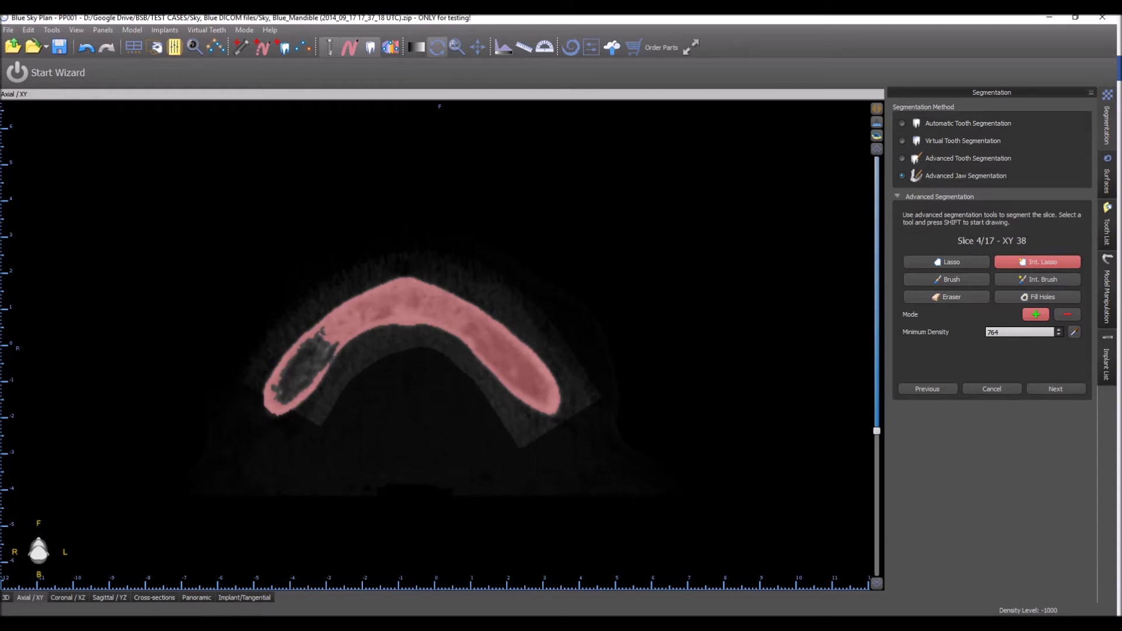
{"action": "left_click", "coordinate": [946, 280]}
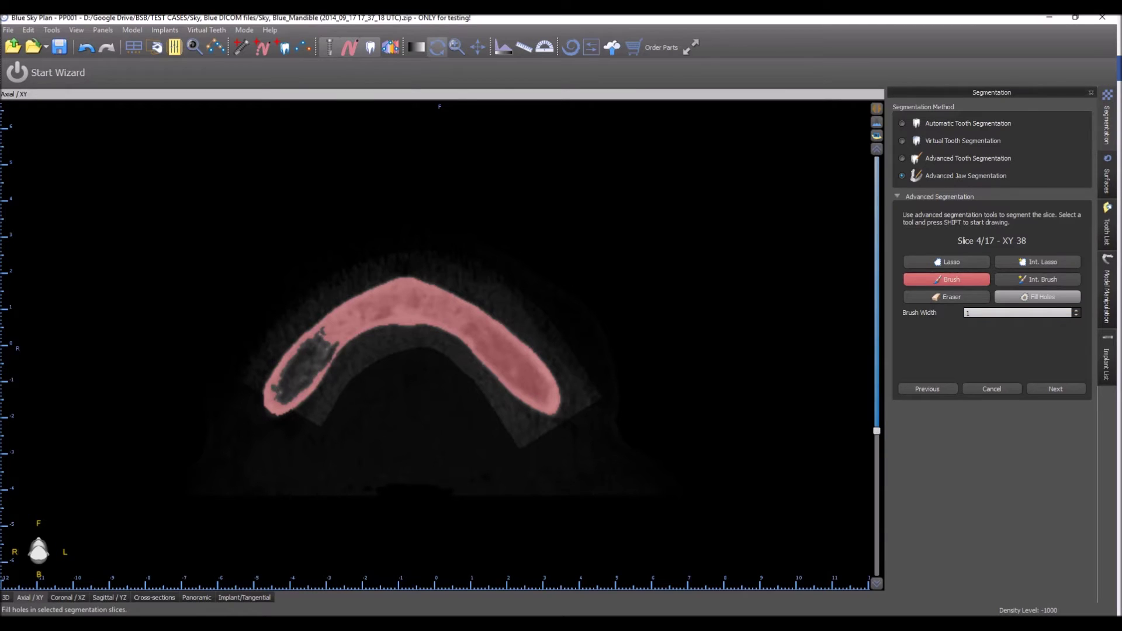
{"action": "left_click", "coordinate": [1037, 297]}
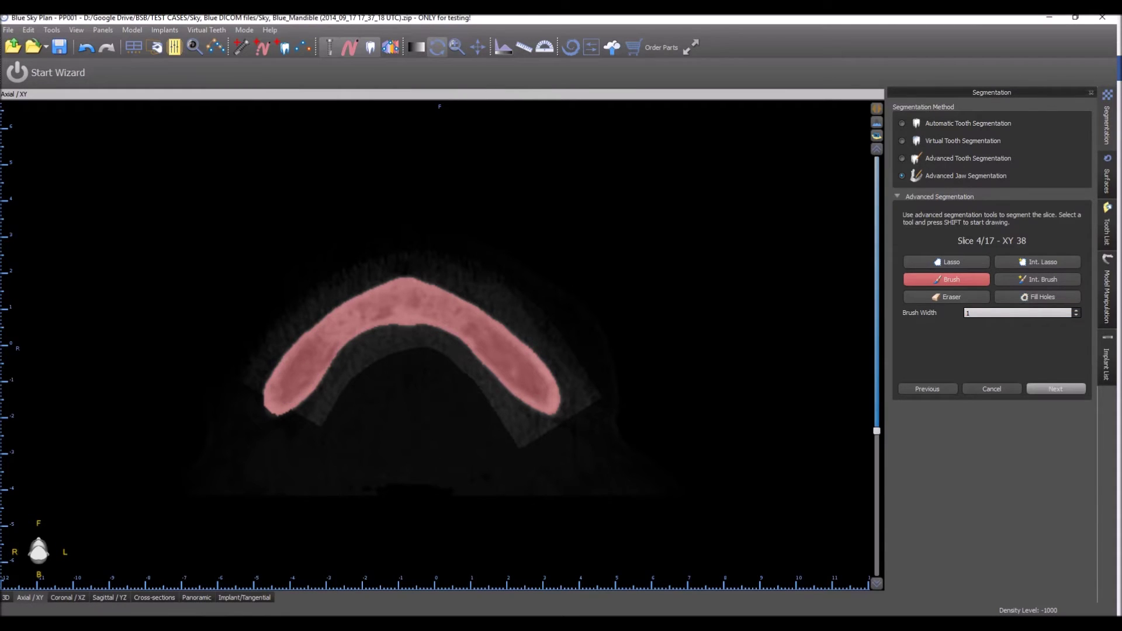
{"action": "left_click", "coordinate": [1056, 389]}
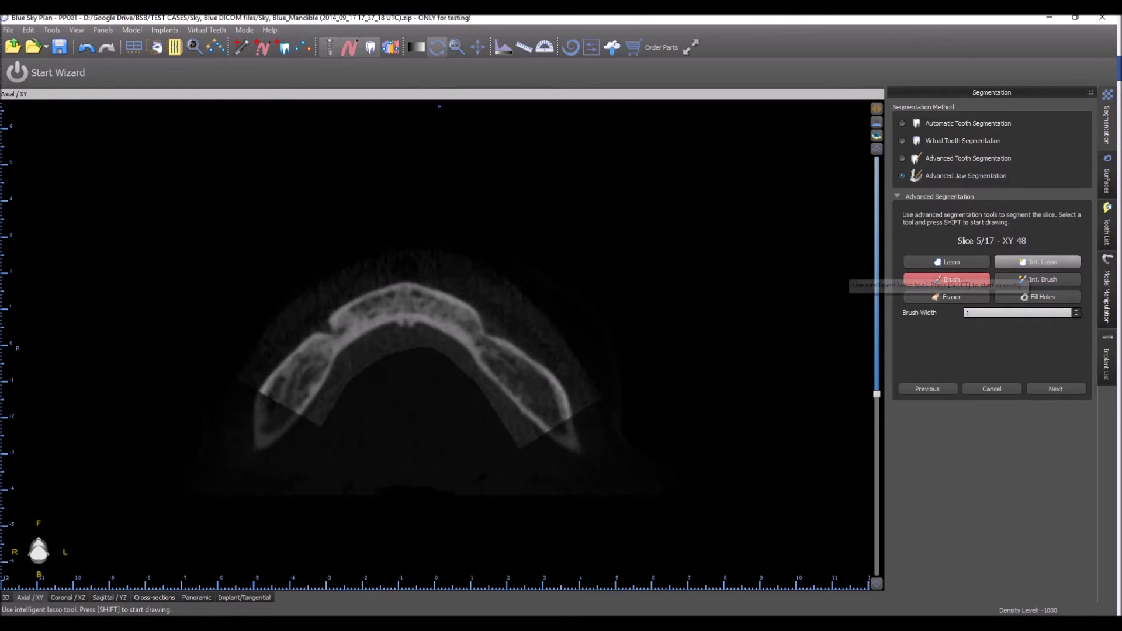
- Segment the jaw bone on slice 5 with the intelligent lasso and switch to the brush for closing its open outline
{"action": "left_click", "coordinate": [1038, 261]}
{"action": "mouse_move", "coordinate": [298, 340]}
{"action": "left_mouse_down", "text": "shift"}
{"action": "mouse_move", "coordinate": [262, 365]}
{"action": "mouse_move", "coordinate": [255, 399]}
{"action": "mouse_move", "coordinate": [291, 417]}
{"action": "mouse_move", "coordinate": [307, 416]}
{"action": "mouse_move", "coordinate": [347, 354]}
{"action": "mouse_move", "coordinate": [380, 330]}
{"action": "mouse_move", "coordinate": [412, 328]}
{"action": "mouse_move", "coordinate": [440, 334]}
{"action": "mouse_move", "coordinate": [508, 418]}
{"action": "mouse_move", "coordinate": [535, 434]}
{"action": "mouse_move", "coordinate": [580, 421]}
{"action": "mouse_move", "coordinate": [556, 367]}
{"action": "mouse_move", "coordinate": [421, 276]}
{"action": "mouse_move", "coordinate": [379, 278]}
{"action": "mouse_move", "coordinate": [301, 336]}
{"action": "mouse_move", "coordinate": [323, 324]}
{"action": "mouse_move", "coordinate": [321, 334]}
{"action": "left_mouse_up", "text": "shift"}
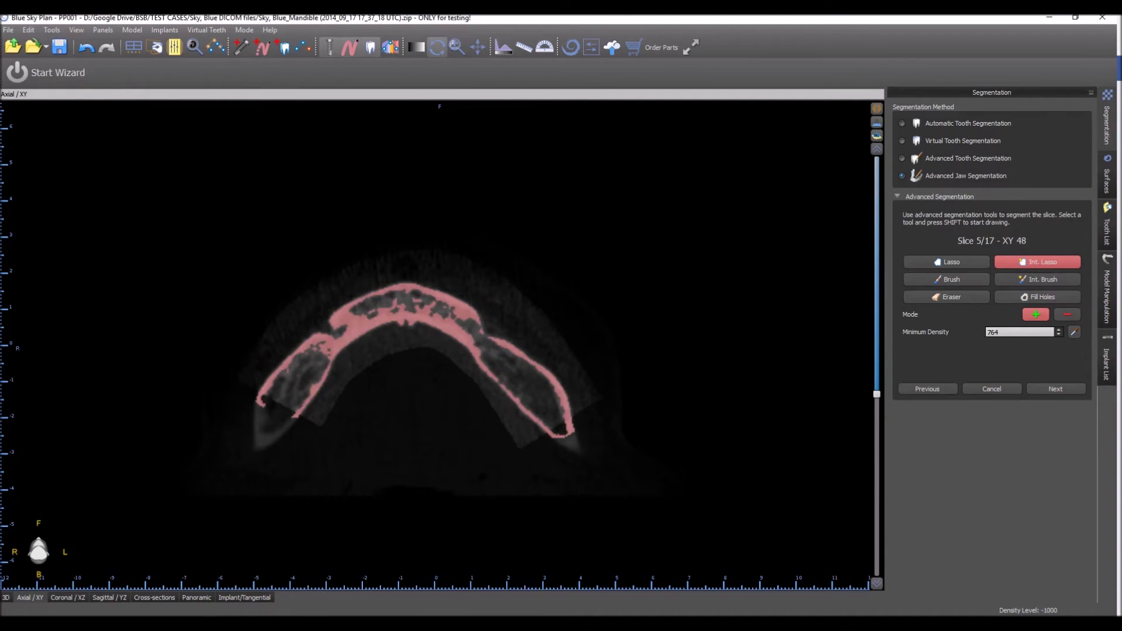
{"action": "left_click", "coordinate": [947, 280]}
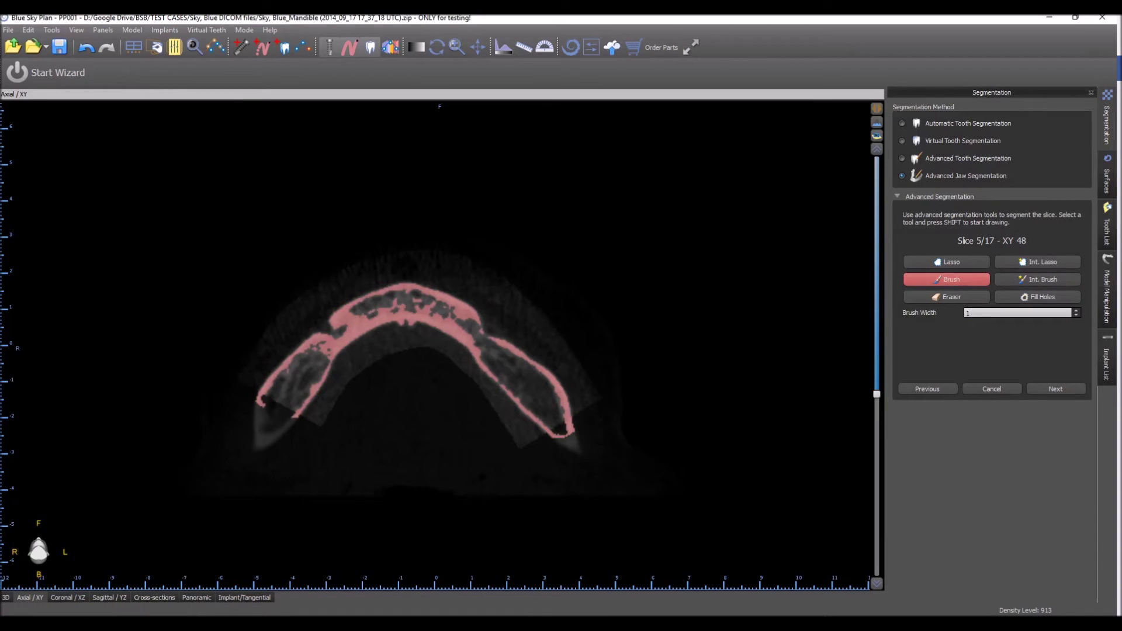
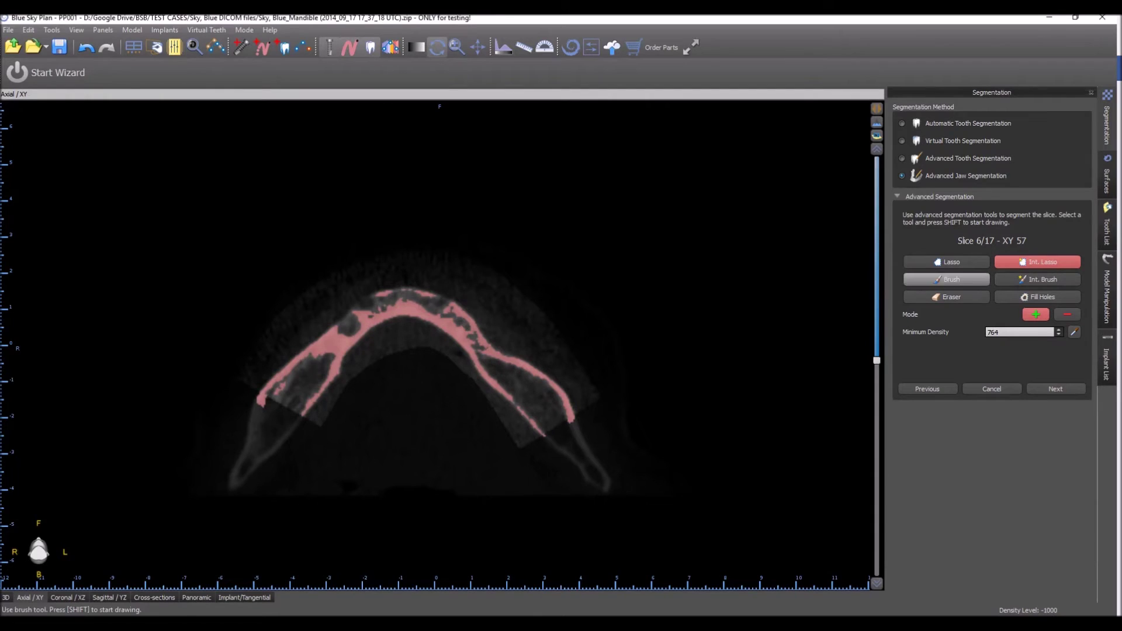
- Close both open posterior ends of the jaw outline on slice 6 with the brush, fill the holes and continue to slice 7
{"action": "left_click", "coordinate": [947, 279]}
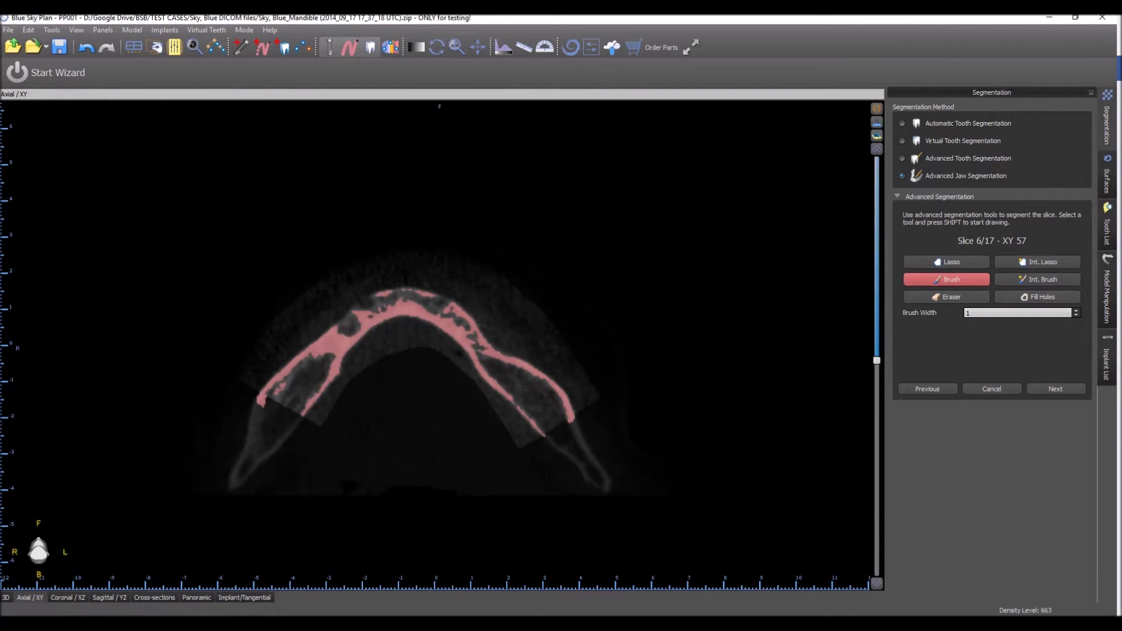
{"action": "left_click_drag", "start_coordinate": [267, 397], "coordinate": [295, 412], "text": "shift"}
{"action": "left_click_drag", "start_coordinate": [549, 432], "coordinate": [572, 422], "text": "shift"}
{"action": "left_click", "coordinate": [1038, 297]}
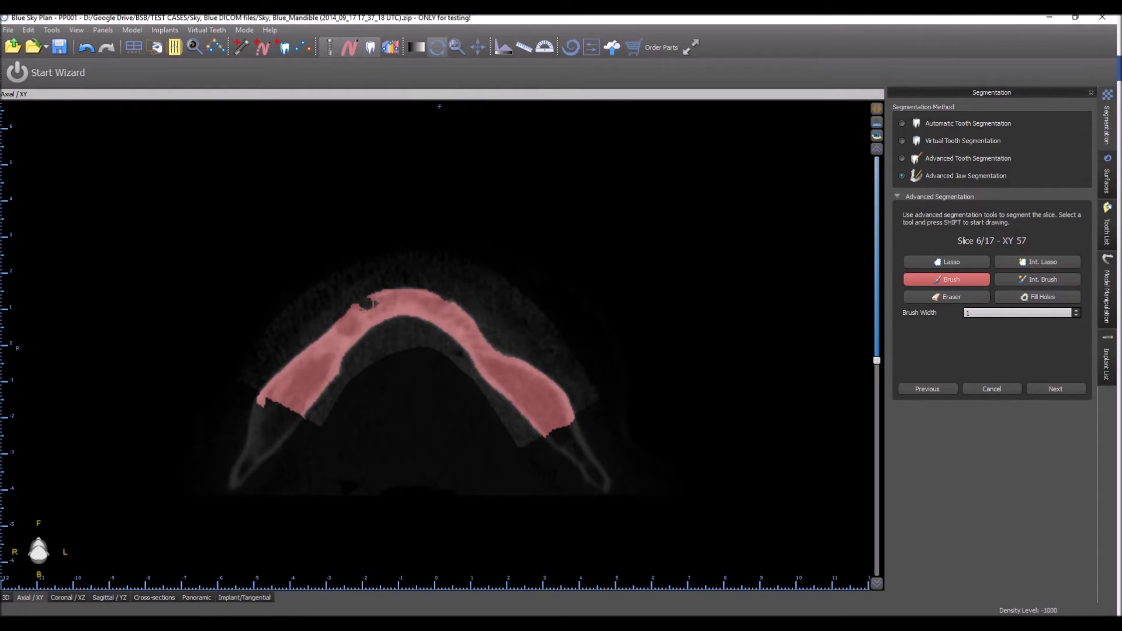
{"action": "left_click", "coordinate": [1056, 389]}
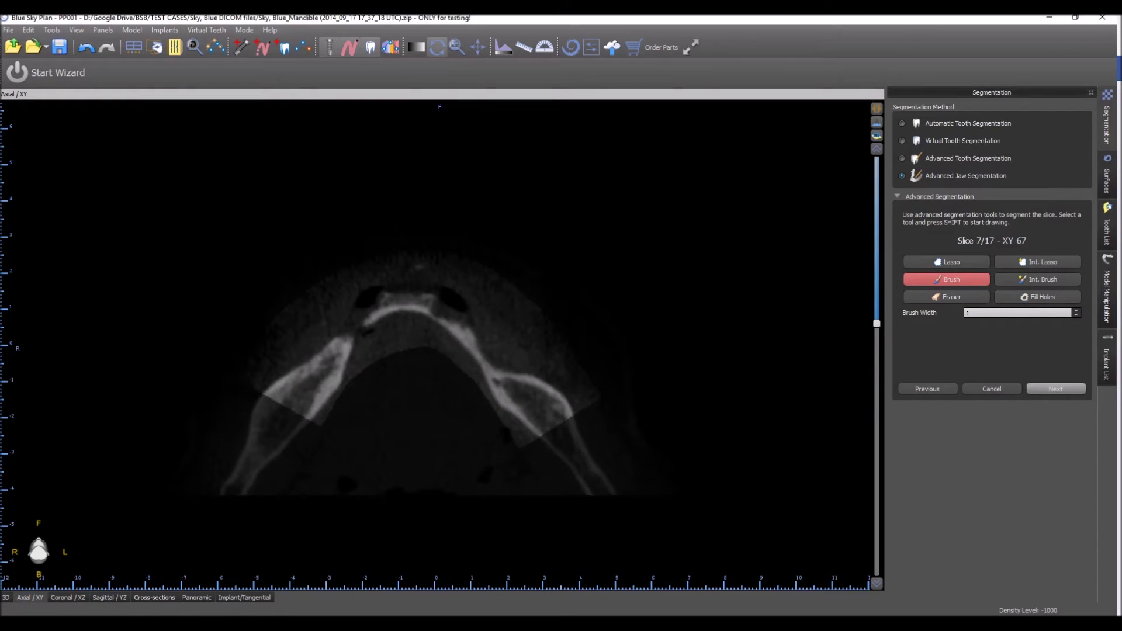
- Segment the anterior bone and both posterior bone sections of the jaw on slice 7 with the intelligent lasso
{"action": "left_click", "coordinate": [1038, 262]}
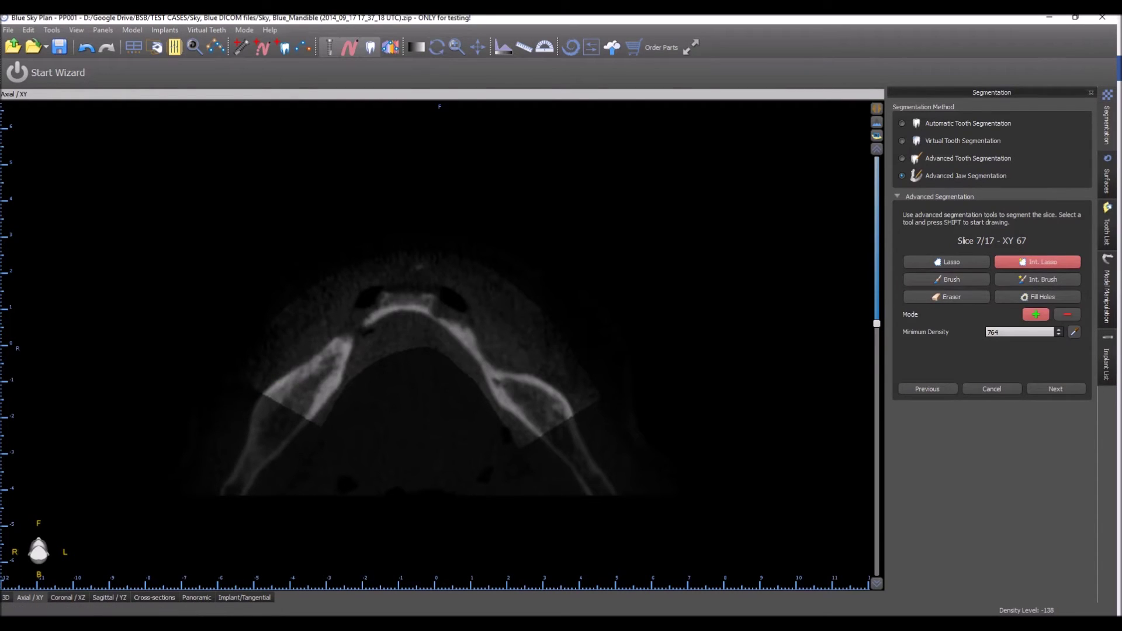
{"action": "mouse_move", "coordinate": [513, 342]}
{"action": "left_mouse_down", "text": "shift"}
{"action": "mouse_move", "coordinate": [440, 290]}
{"action": "mouse_move", "coordinate": [373, 292]}
{"action": "mouse_move", "coordinate": [366, 325]}
{"action": "mouse_move", "coordinate": [449, 353]}
{"action": "mouse_move", "coordinate": [499, 388]}
{"action": "mouse_move", "coordinate": [535, 437]}
{"action": "mouse_move", "coordinate": [576, 420]}
{"action": "mouse_move", "coordinate": [581, 400]}
{"action": "left_mouse_up", "text": "shift"}
{"action": "mouse_move", "coordinate": [335, 331]}
{"action": "left_mouse_down", "text": "shift"}
{"action": "mouse_move", "coordinate": [298, 347]}
{"action": "mouse_move", "coordinate": [275, 408]}
{"action": "mouse_move", "coordinate": [301, 425]}
{"action": "mouse_move", "coordinate": [358, 339]}
{"action": "mouse_move", "coordinate": [336, 330]}
{"action": "left_mouse_up", "text": "shift"}
{"action": "mouse_move", "coordinate": [410, 285]}
{"action": "left_mouse_down", "text": "shift"}
{"action": "mouse_move", "coordinate": [375, 301]}
{"action": "mouse_move", "coordinate": [430, 302]}
{"action": "mouse_move", "coordinate": [409, 284]}
{"action": "left_mouse_up", "text": "shift"}
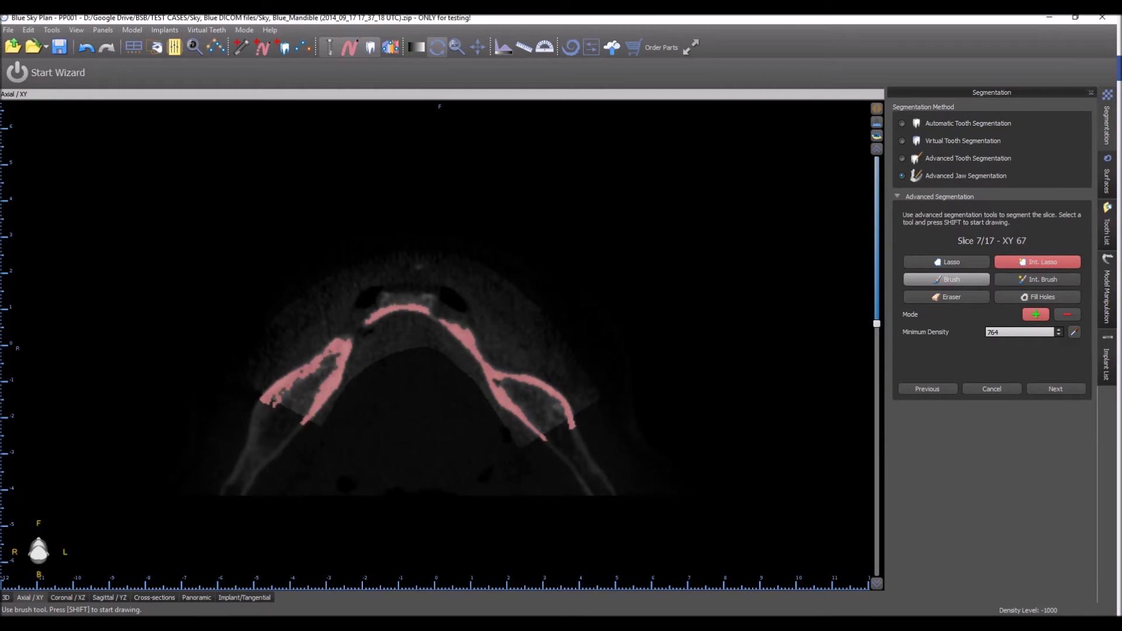
- Close the open outlines on slice 7 with the brush, fill the holes, erase small spots in the anterior section and continue to slice 8
{"action": "left_click", "coordinate": [947, 279]}
{"action": "left_click_drag", "start_coordinate": [545, 438], "coordinate": [573, 426], "text": "shift"}
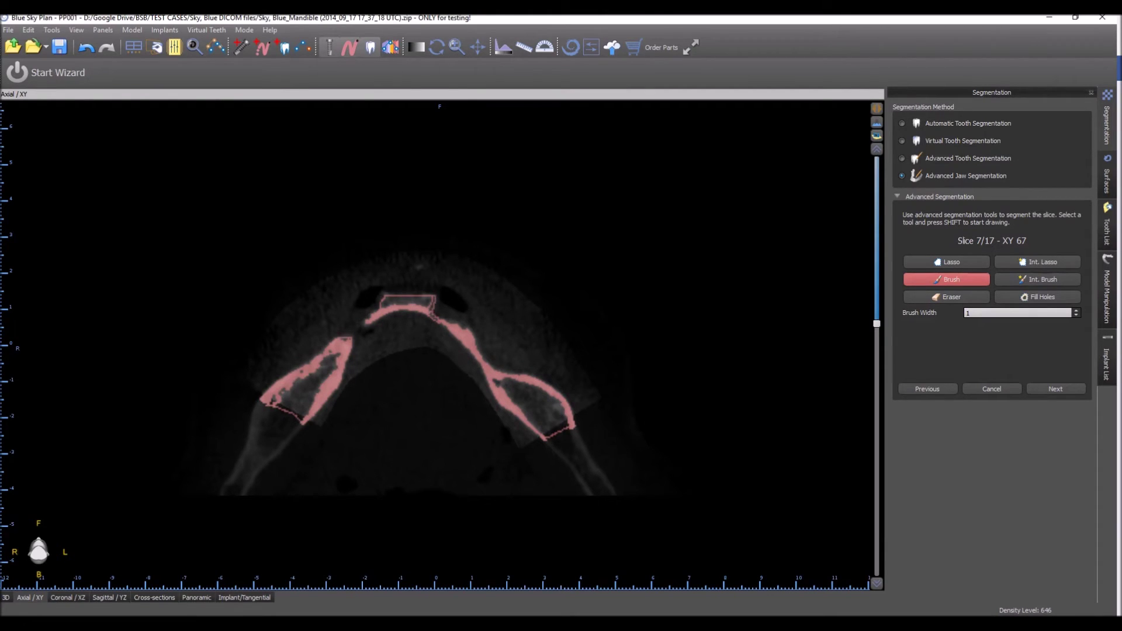
{"action": "left_click", "coordinate": [1038, 297]}
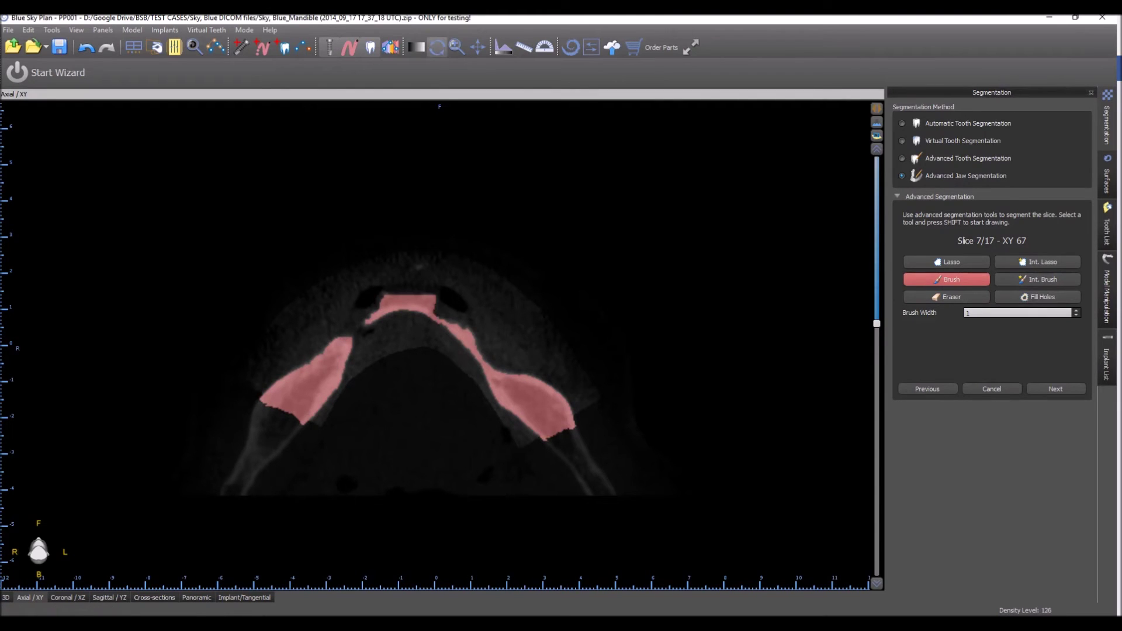
{"action": "left_click", "coordinate": [947, 297]}
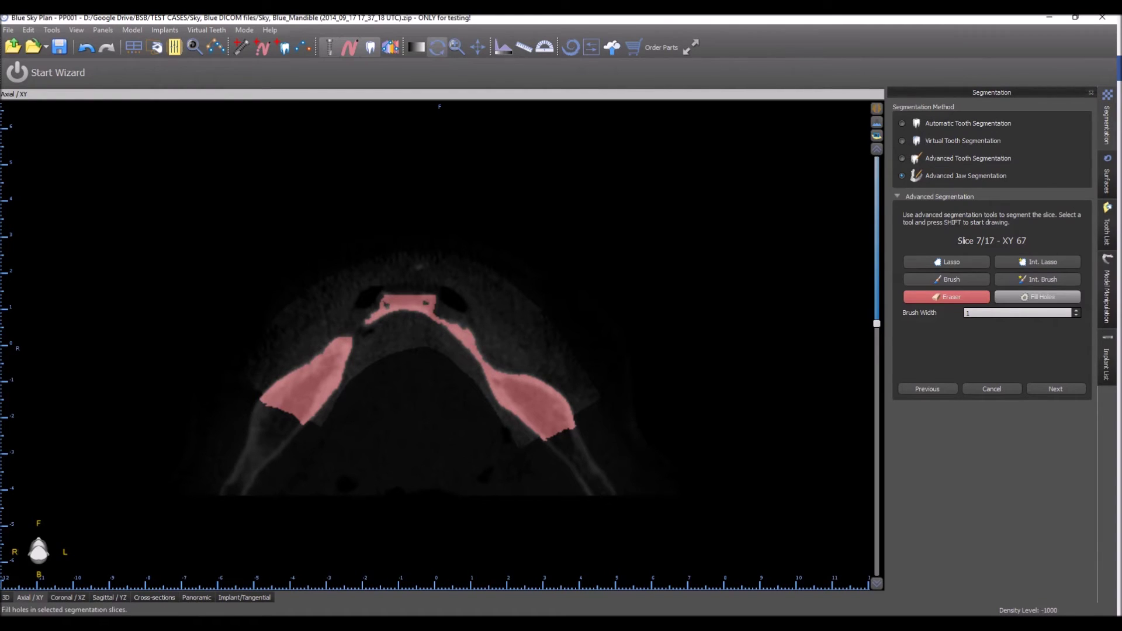
{"action": "left_click", "coordinate": [1055, 388]}
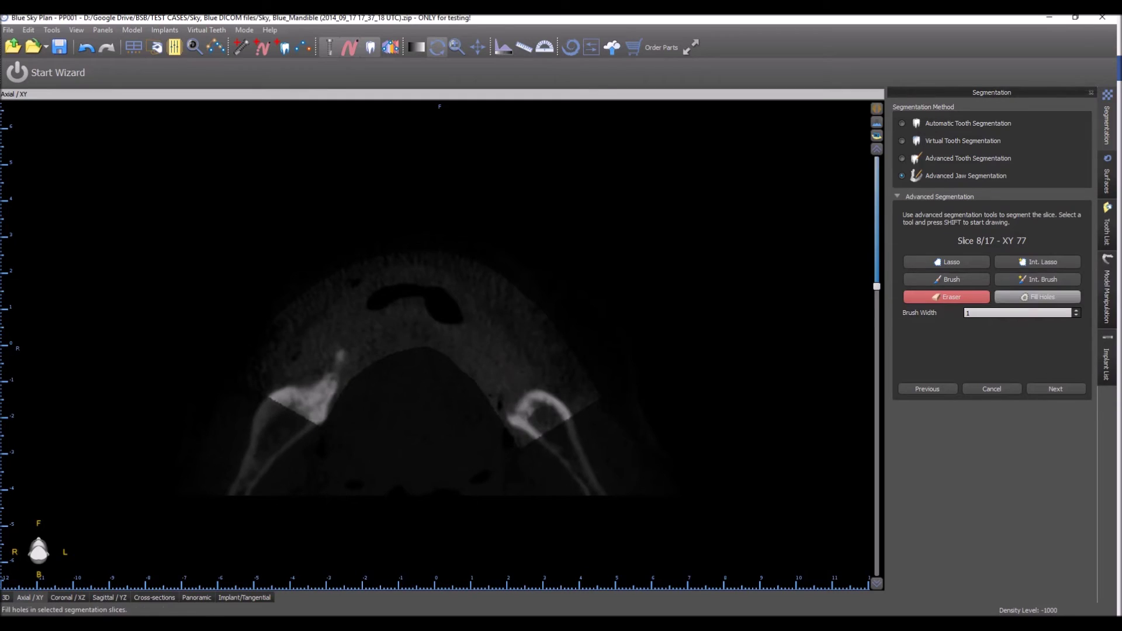
- Segment the jaw bone on both sides of slice 8 with the intelligent lasso
{"action": "left_click", "coordinate": [1037, 262]}
{"action": "mouse_move", "coordinate": [558, 384]}
{"action": "left_mouse_down", "text": "shift"}
{"action": "mouse_move", "coordinate": [505, 409]}
{"action": "mouse_move", "coordinate": [547, 442]}
{"action": "mouse_move", "coordinate": [568, 393]}
{"action": "mouse_move", "coordinate": [559, 386]}
{"action": "left_mouse_up", "text": "shift"}
{"action": "mouse_move", "coordinate": [317, 368]}
{"action": "left_mouse_down", "text": "shift"}
{"action": "mouse_move", "coordinate": [268, 390]}
{"action": "mouse_move", "coordinate": [305, 426]}
{"action": "mouse_move", "coordinate": [318, 369]}
{"action": "left_mouse_up", "text": "shift"}
{"action": "mouse_move", "coordinate": [329, 410]}
{"action": "left_mouse_down", "text": "shift"}
{"action": "mouse_move", "coordinate": [351, 363]}
{"action": "mouse_move", "coordinate": [324, 354]}
{"action": "left_mouse_up", "text": "shift"}
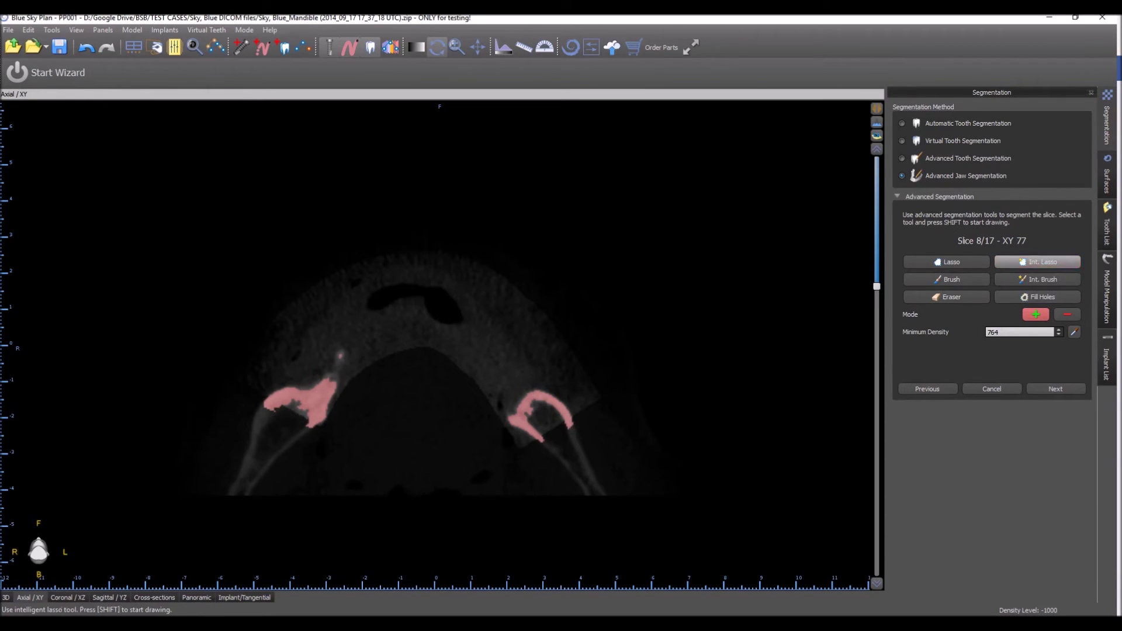
- Outline the thin bone extension and open posterior end on slice 8's patient-right side with the brush, fill the holes and continue to slice 9
{"action": "left_click", "coordinate": [947, 280]}
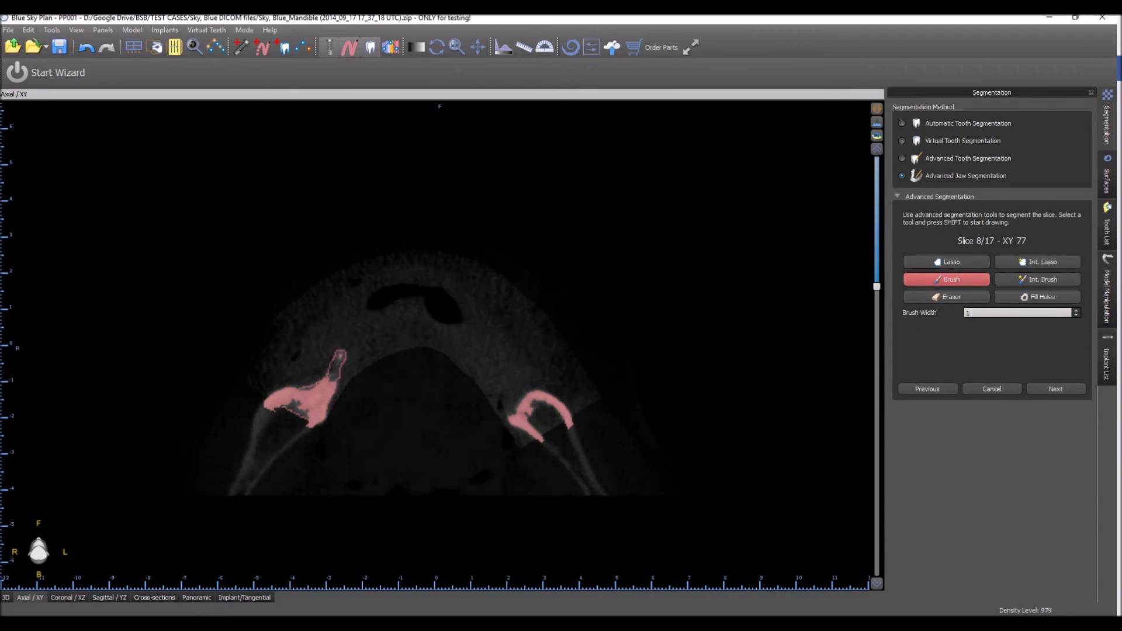
{"action": "left_click", "coordinate": [1037, 297]}
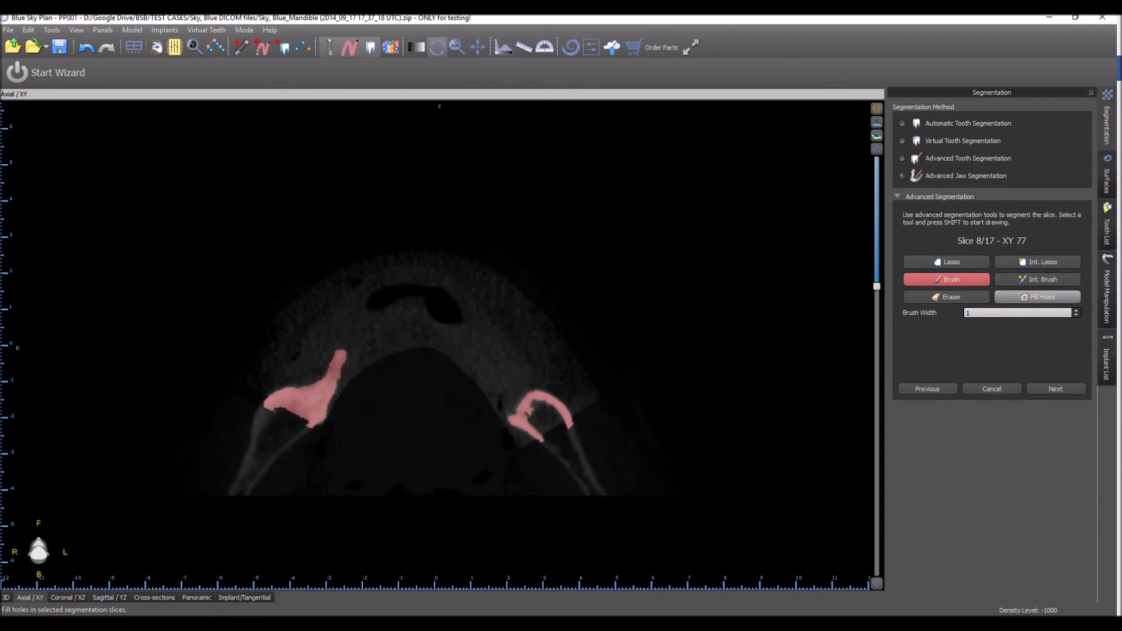
{"action": "left_click", "coordinate": [1055, 389]}
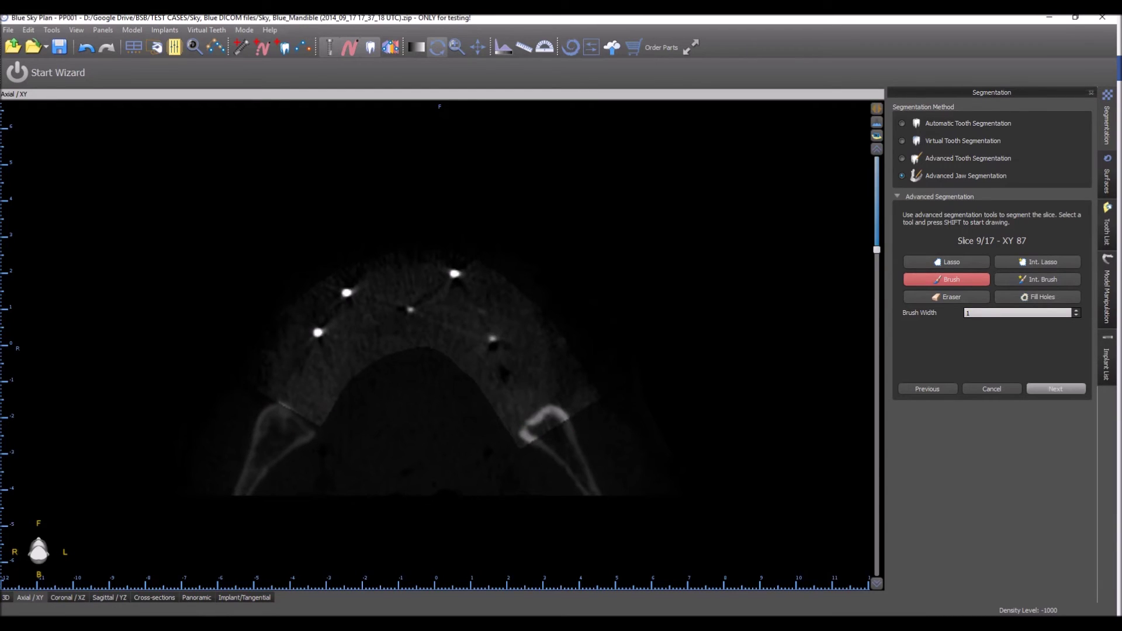
- Segment the bone on the patient's left on slice 9 with the intelligent lasso and continue to slice 10
{"action": "left_click", "coordinate": [1038, 262]}
{"action": "mouse_move", "coordinate": [571, 396]}
{"action": "left_mouse_down", "text": "shift"}
{"action": "mouse_move", "coordinate": [517, 438]}
{"action": "mouse_move", "coordinate": [572, 438]}
{"action": "mouse_move", "coordinate": [586, 409]}
{"action": "left_mouse_up", "text": "shift"}
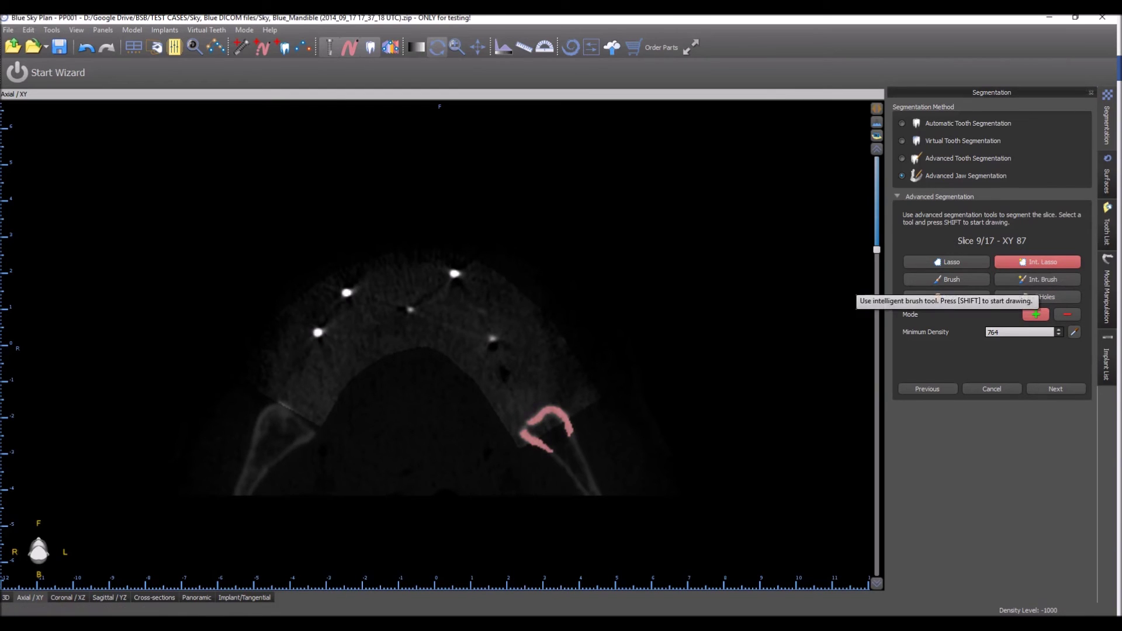
{"action": "left_click", "coordinate": [1056, 388]}
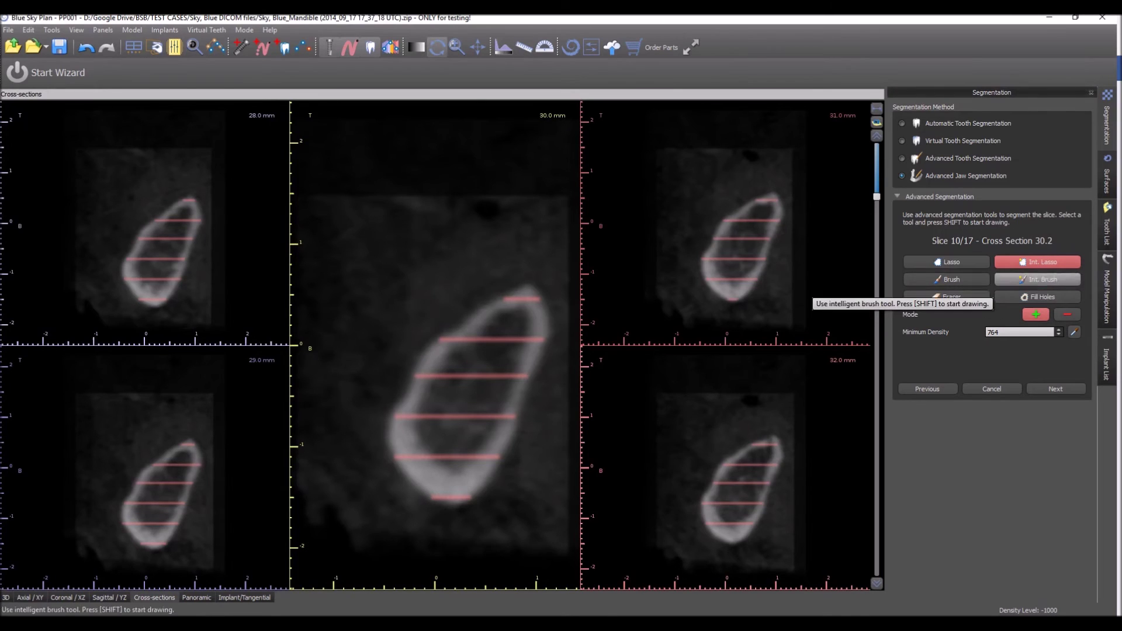
- Segment the jaw cross section on slice 10 with the intelligent lasso, fill its interior holes and continue to slice 11
{"action": "mouse_move", "coordinate": [508, 286]}
{"action": "left_mouse_down", "text": "shift"}
{"action": "mouse_move", "coordinate": [403, 372]}
{"action": "mouse_move", "coordinate": [388, 462]}
{"action": "mouse_move", "coordinate": [421, 497]}
{"action": "mouse_move", "coordinate": [461, 510]}
{"action": "mouse_move", "coordinate": [517, 462]}
{"action": "mouse_move", "coordinate": [560, 351]}
{"action": "mouse_move", "coordinate": [551, 298]}
{"action": "mouse_move", "coordinate": [508, 286]}
{"action": "left_mouse_up", "text": "shift"}
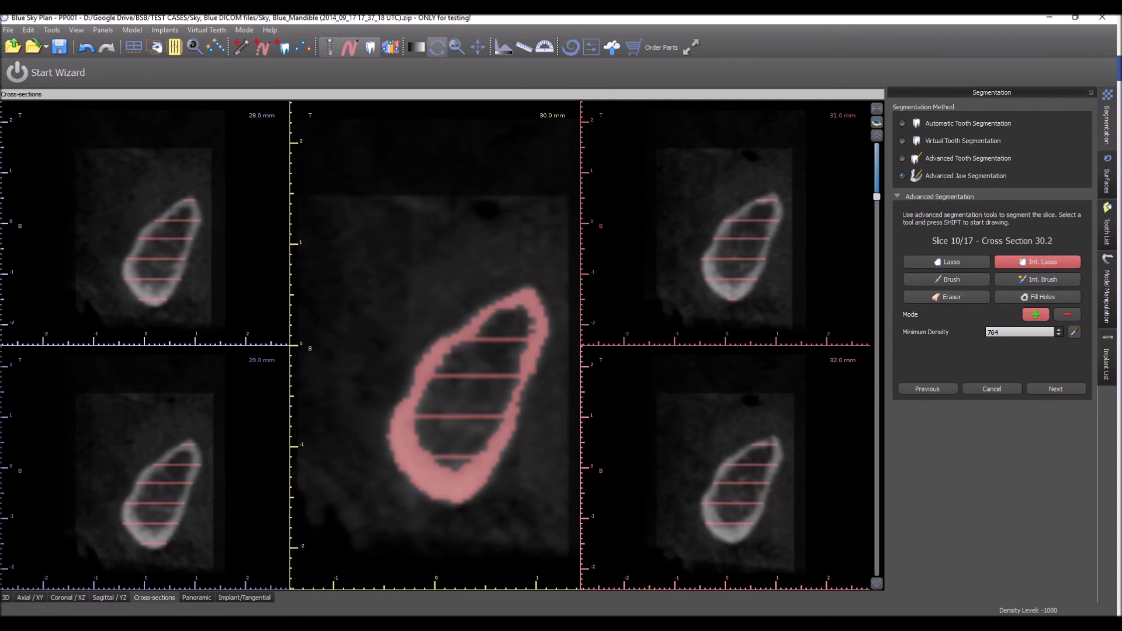
{"action": "left_click", "coordinate": [1038, 297]}
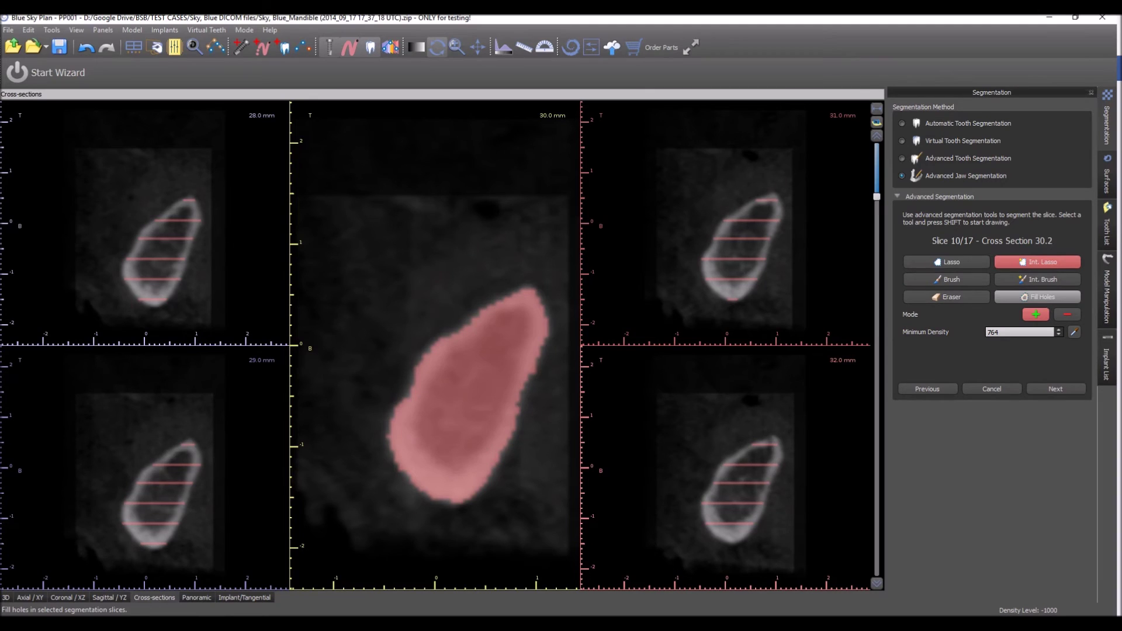
{"action": "left_click", "coordinate": [1055, 389]}
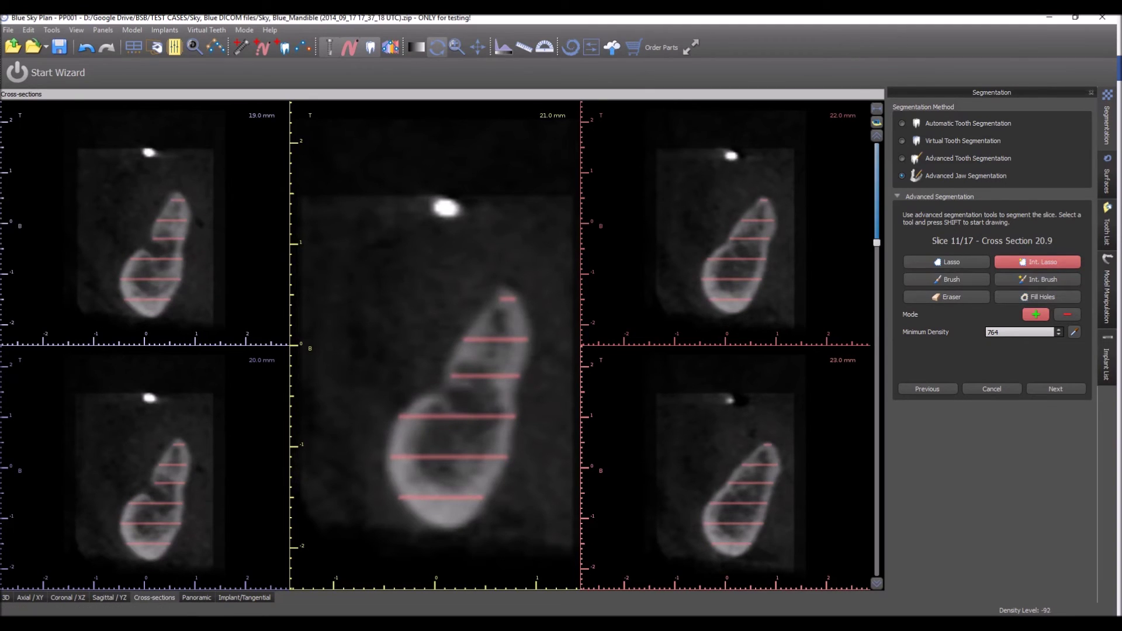
- Segment the bone on slice 11 with the intelligent lasso, close its gap by brush, fill all holes and the remaining vertical line, and continue
{"action": "mouse_move", "coordinate": [516, 272]}
{"action": "left_mouse_down", "text": "shift"}
{"action": "mouse_move", "coordinate": [446, 333]}
{"action": "mouse_move", "coordinate": [372, 457]}
{"action": "mouse_move", "coordinate": [430, 537]}
{"action": "mouse_move", "coordinate": [509, 493]}
{"action": "mouse_move", "coordinate": [529, 351]}
{"action": "mouse_move", "coordinate": [516, 274]}
{"action": "left_mouse_up", "text": "shift"}
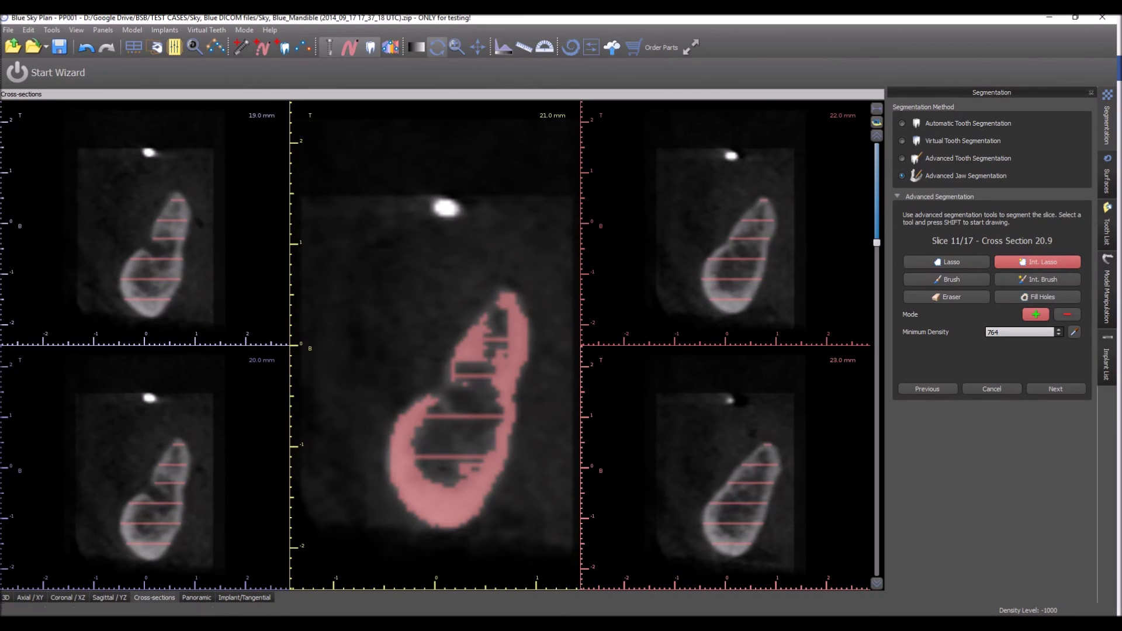
{"action": "left_click", "coordinate": [947, 279]}
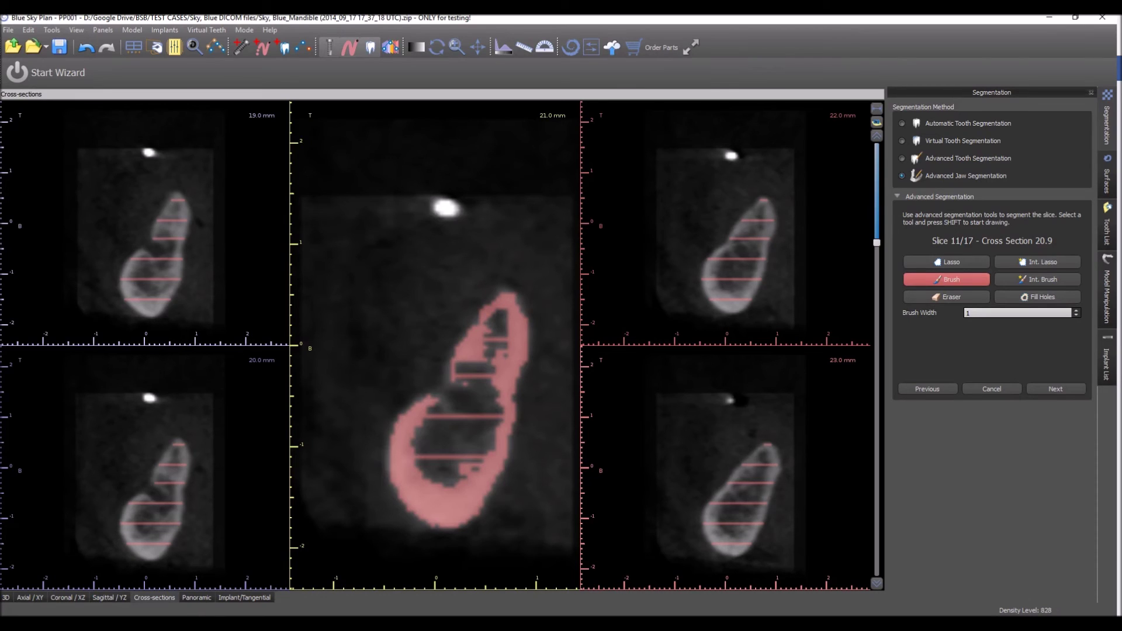
{"action": "mouse_move", "coordinate": [433, 396]}
{"action": "left_mouse_down", "text": "shift"}
{"action": "mouse_move", "coordinate": [447, 398]}
{"action": "mouse_move", "coordinate": [448, 360]}
{"action": "left_mouse_up", "text": "shift"}
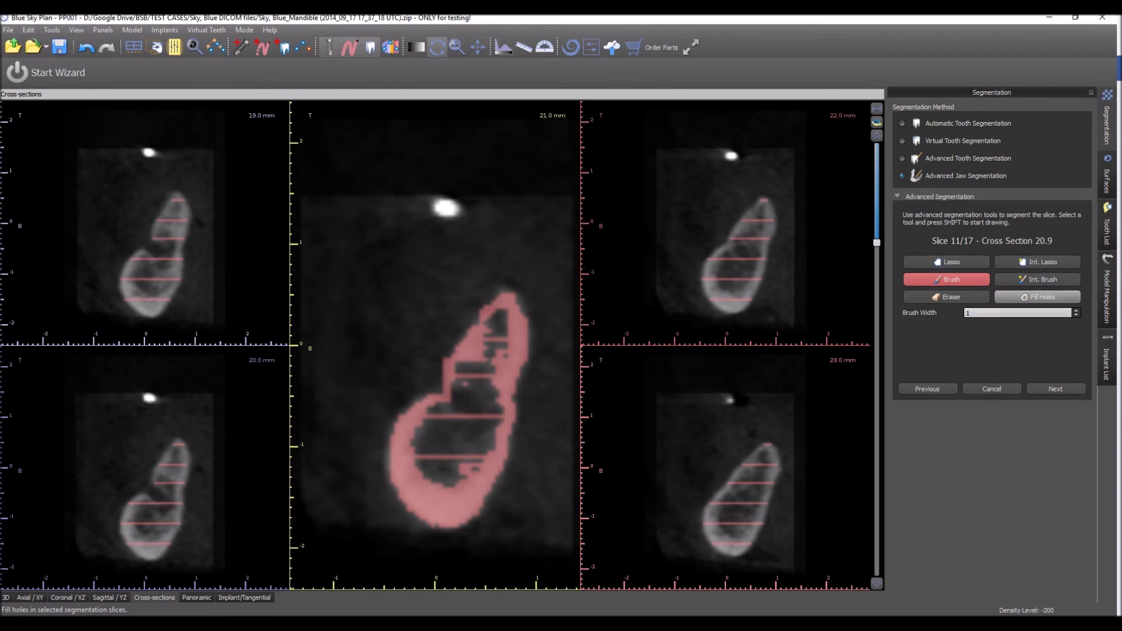
{"action": "left_click", "coordinate": [1038, 297]}
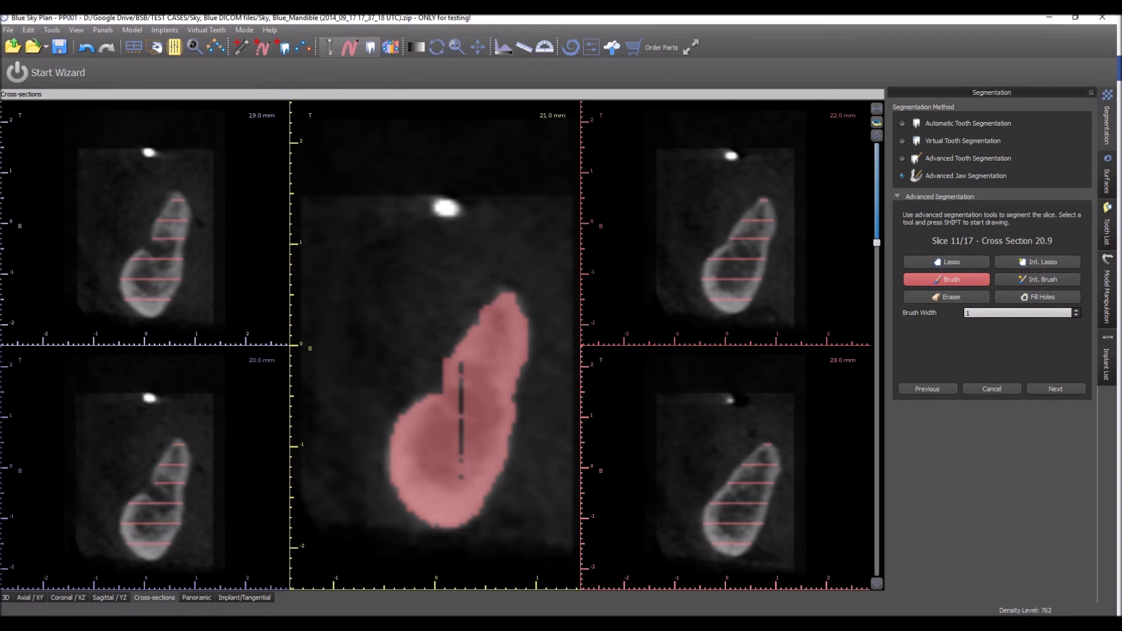
{"action": "left_click_drag", "start_coordinate": [461, 453], "coordinate": [461, 361], "text": "shift"}
{"action": "left_click", "coordinate": [1056, 389]}
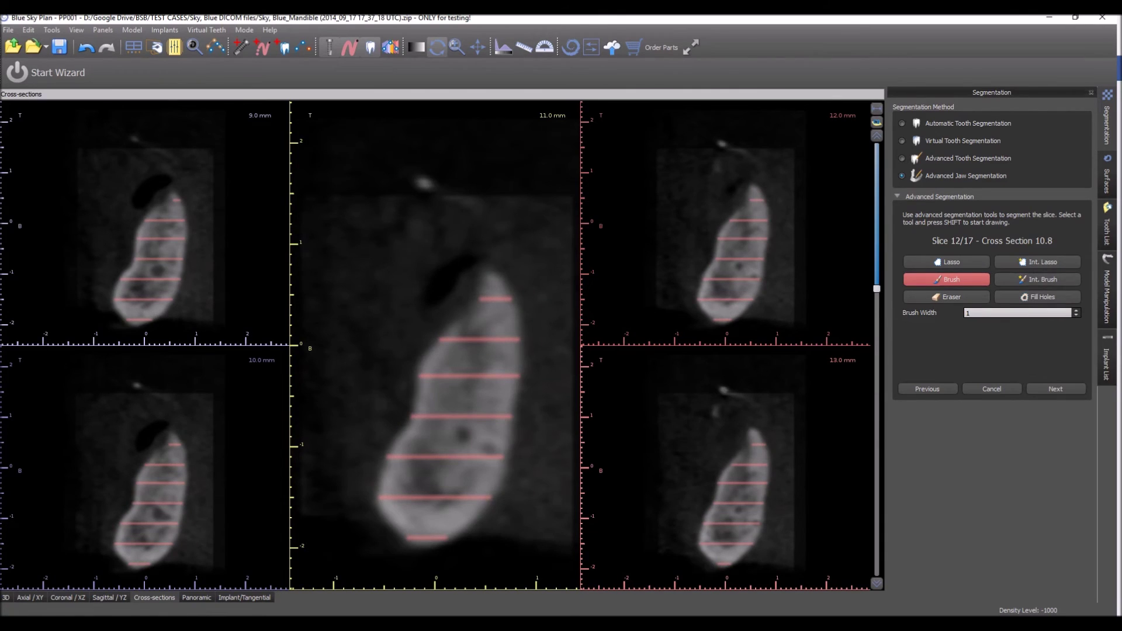
- Segment the bone on slice 12 with the intelligent lasso, fill the holes, brush over the notch near the crest, refill and continue
{"action": "left_click", "coordinate": [1037, 261]}
{"action": "mouse_move", "coordinate": [489, 264]}
{"action": "left_mouse_down", "text": "shift"}
{"action": "mouse_move", "coordinate": [389, 437]}
{"action": "mouse_move", "coordinate": [382, 502]}
{"action": "mouse_move", "coordinate": [425, 551]}
{"action": "mouse_move", "coordinate": [500, 471]}
{"action": "mouse_move", "coordinate": [535, 389]}
{"action": "mouse_move", "coordinate": [528, 327]}
{"action": "mouse_move", "coordinate": [494, 267]}
{"action": "left_mouse_up", "text": "shift"}
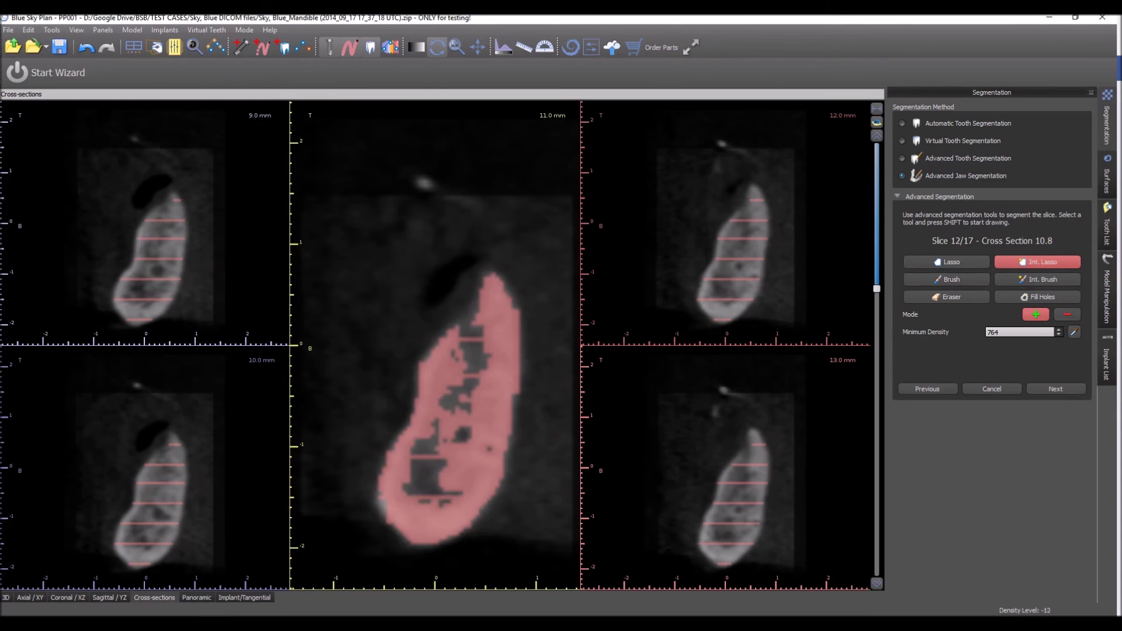
{"action": "left_click", "coordinate": [1037, 297]}
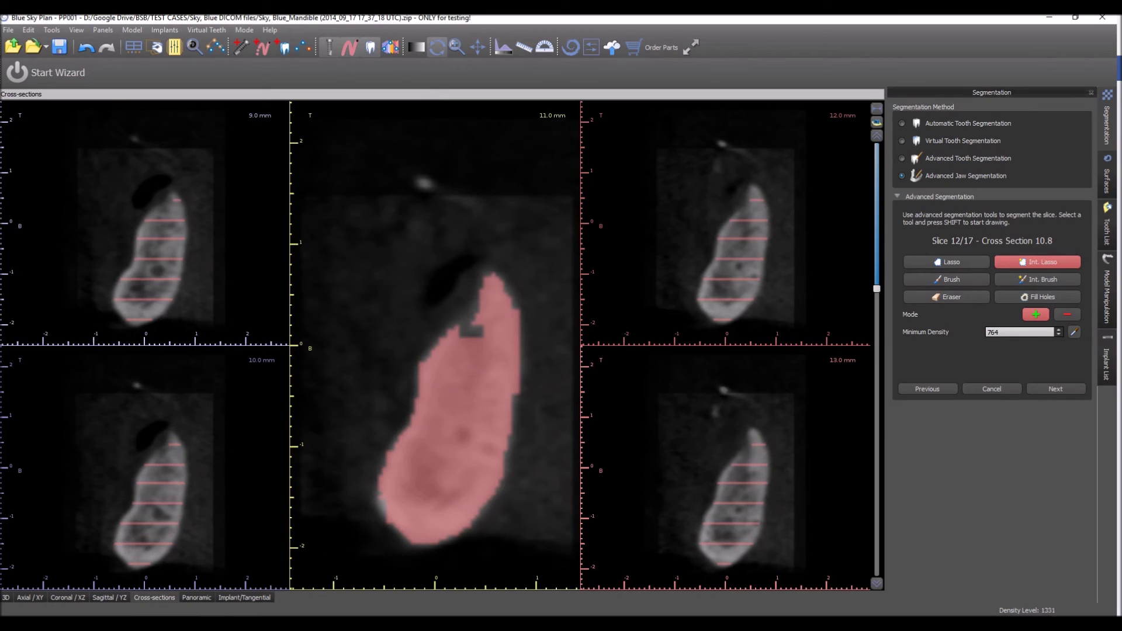
{"action": "left_click", "coordinate": [946, 280]}
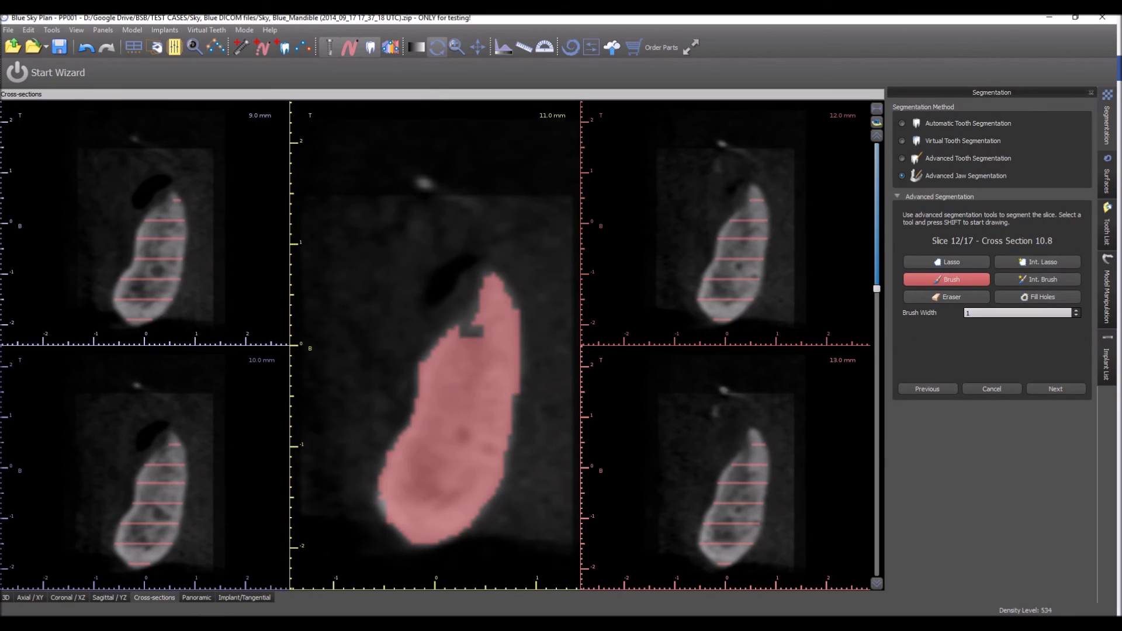
{"action": "left_click_drag", "start_coordinate": [463, 331], "coordinate": [477, 308], "text": "shift"}
{"action": "left_click", "coordinate": [1037, 297]}
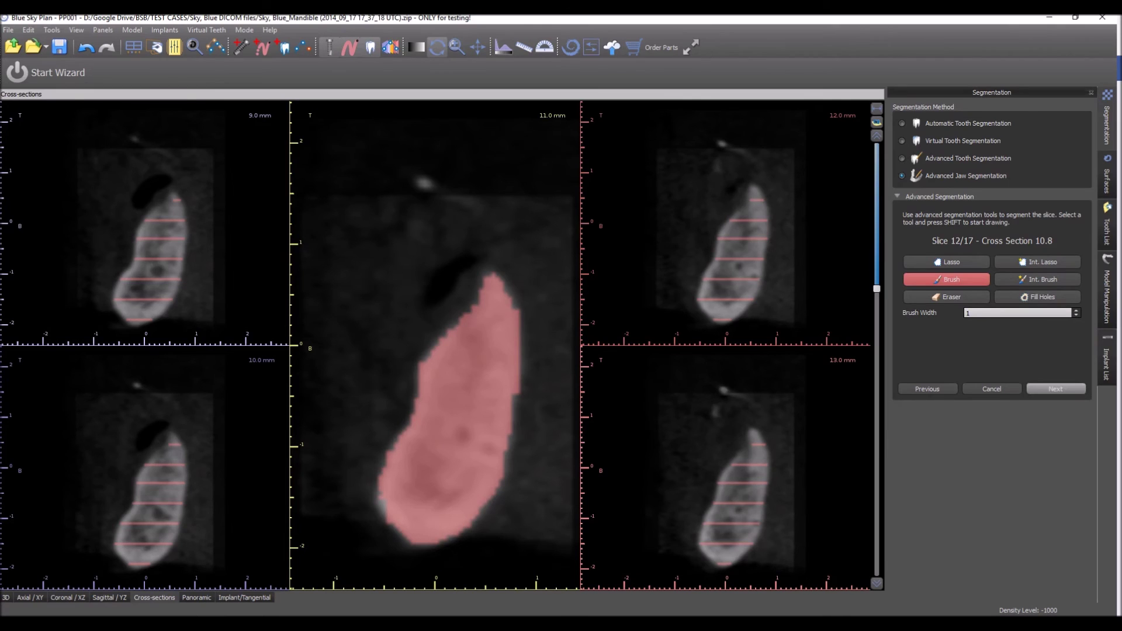
{"action": "left_click", "coordinate": [1056, 389]}
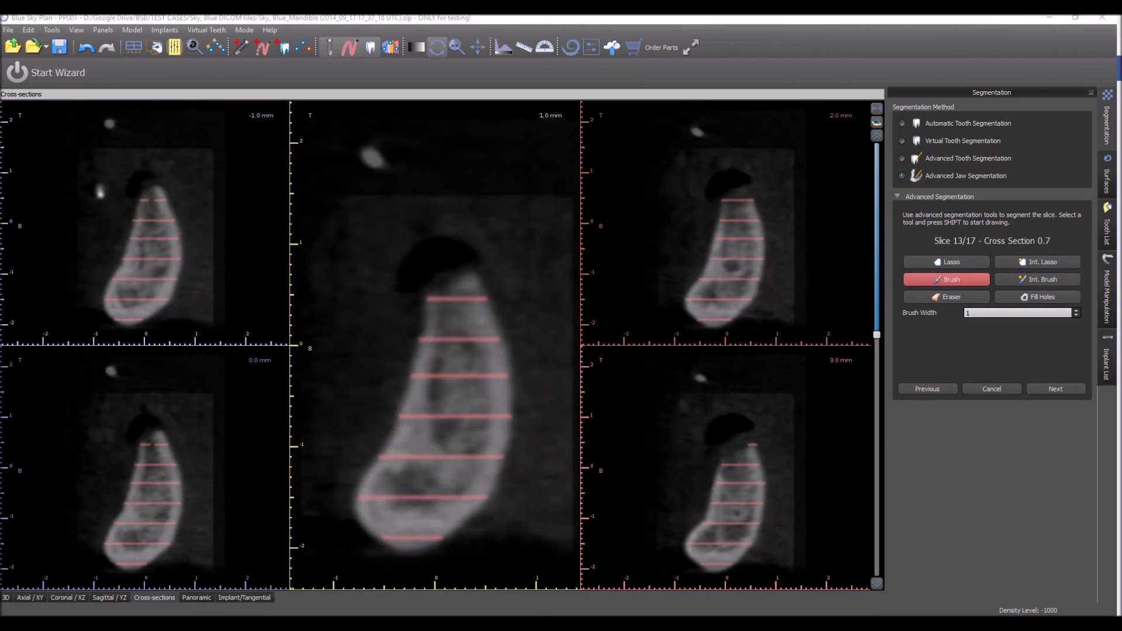
- Segment the bone on slice 13 with the intelligent lasso, fill the holes, close the open crest with the brush, refill and continue
{"action": "left_click", "coordinate": [1037, 262]}
{"action": "mouse_move", "coordinate": [426, 283]}
{"action": "left_mouse_down", "text": "shift"}
{"action": "mouse_move", "coordinate": [357, 460]}
{"action": "mouse_move", "coordinate": [365, 556]}
{"action": "mouse_move", "coordinate": [447, 546]}
{"action": "mouse_move", "coordinate": [510, 455]}
{"action": "mouse_move", "coordinate": [516, 329]}
{"action": "mouse_move", "coordinate": [430, 282]}
{"action": "left_mouse_up", "text": "shift"}
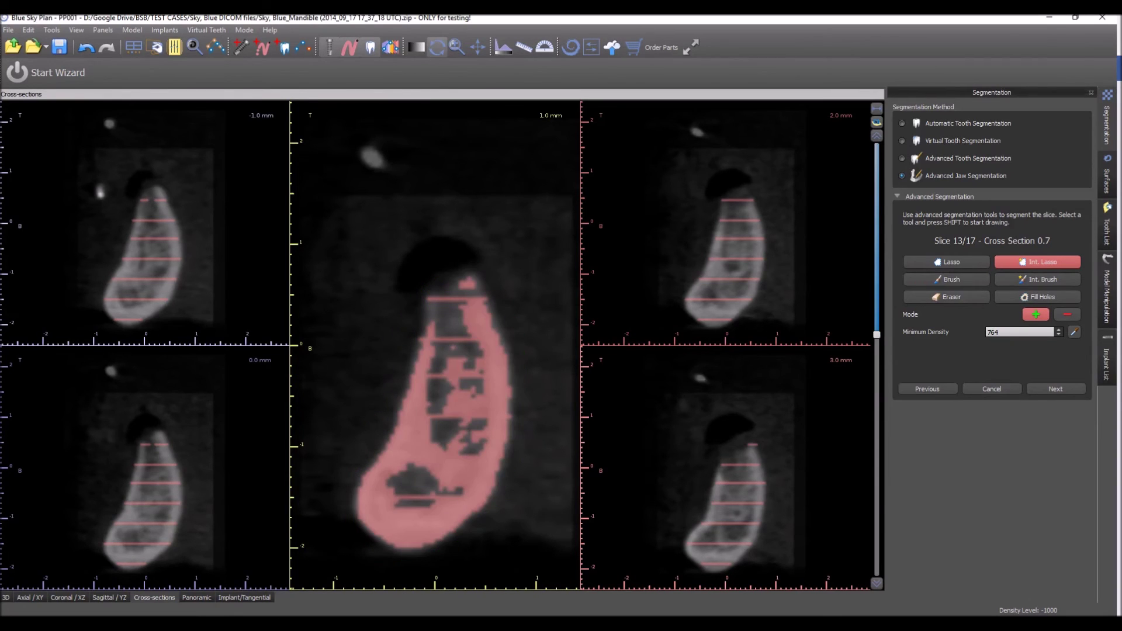
{"action": "left_click", "coordinate": [1037, 297]}
{"action": "left_click", "coordinate": [947, 279]}
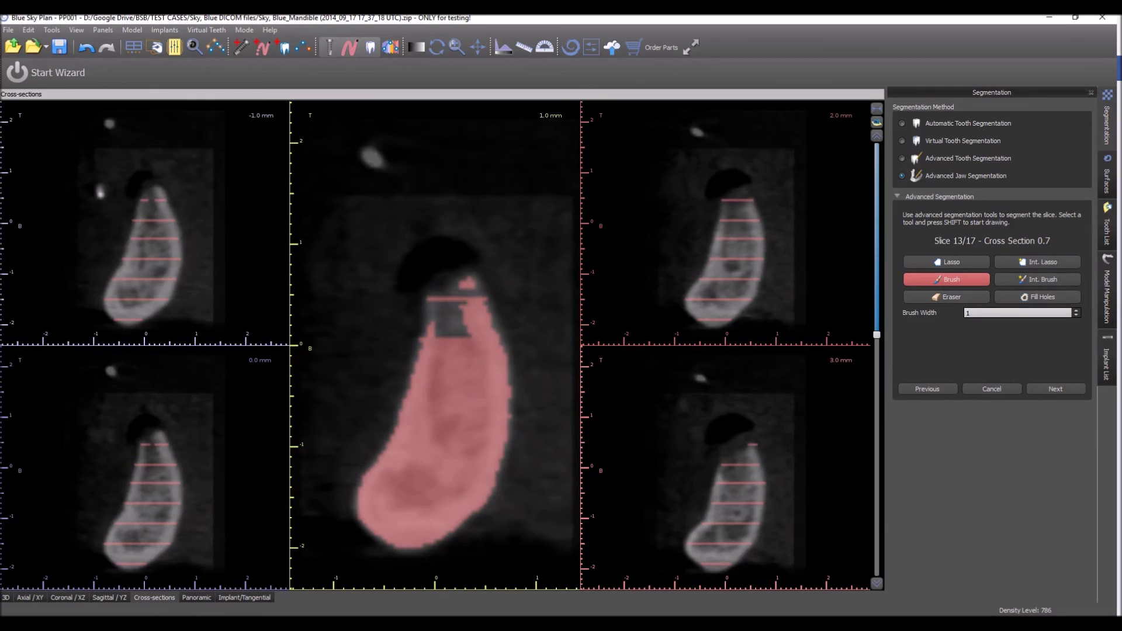
{"action": "mouse_move", "coordinate": [431, 324]}
{"action": "left_mouse_down", "text": "shift"}
{"action": "mouse_move", "coordinate": [427, 301]}
{"action": "mouse_move", "coordinate": [464, 275]}
{"action": "mouse_move", "coordinate": [478, 279]}
{"action": "mouse_move", "coordinate": [494, 327]}
{"action": "left_mouse_up", "text": "shift"}
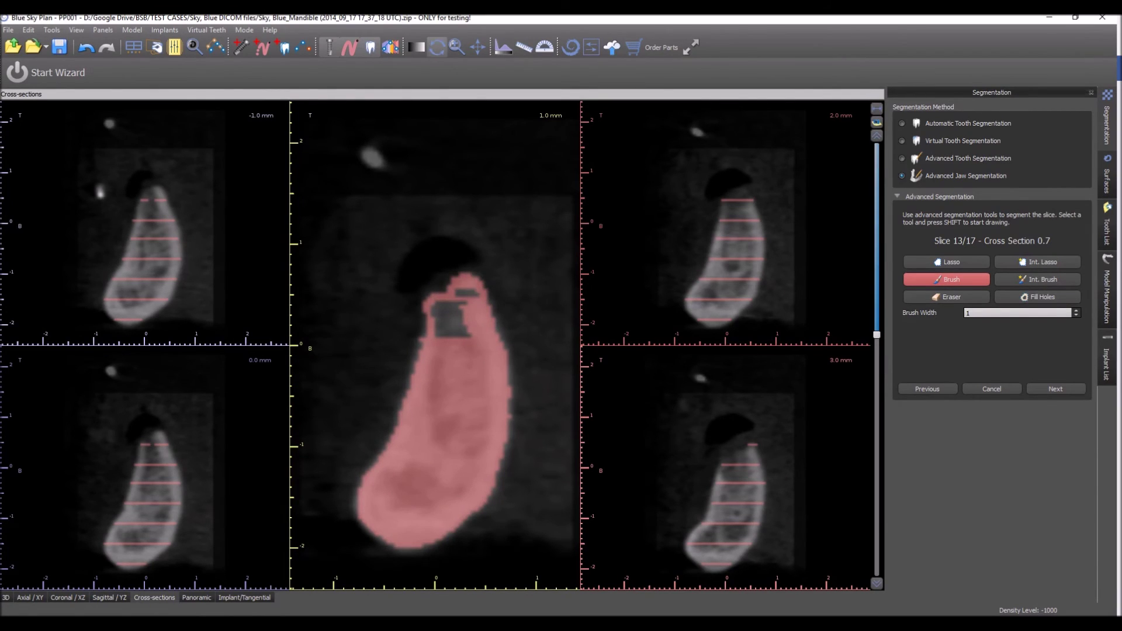
{"action": "left_click", "coordinate": [1037, 297]}
{"action": "left_click", "coordinate": [1056, 388]}
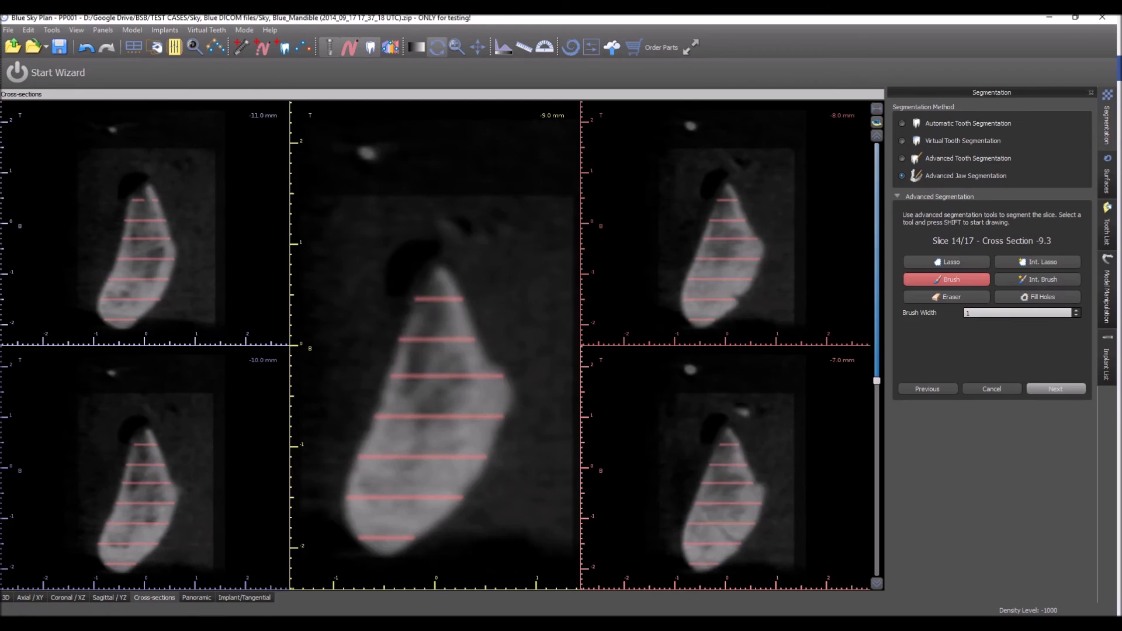
- Segment the bone on slice 14 with the intelligent lasso, close its upper buccal edge with the brush, fill the holes and continue
{"action": "left_click", "coordinate": [1037, 262]}
{"action": "mouse_move", "coordinate": [416, 297]}
{"action": "left_mouse_down", "text": "shift"}
{"action": "mouse_move", "coordinate": [341, 516]}
{"action": "mouse_move", "coordinate": [389, 557]}
{"action": "mouse_move", "coordinate": [474, 500]}
{"action": "mouse_move", "coordinate": [519, 412]}
{"action": "mouse_move", "coordinate": [459, 271]}
{"action": "mouse_move", "coordinate": [420, 295]}
{"action": "left_mouse_up", "text": "shift"}
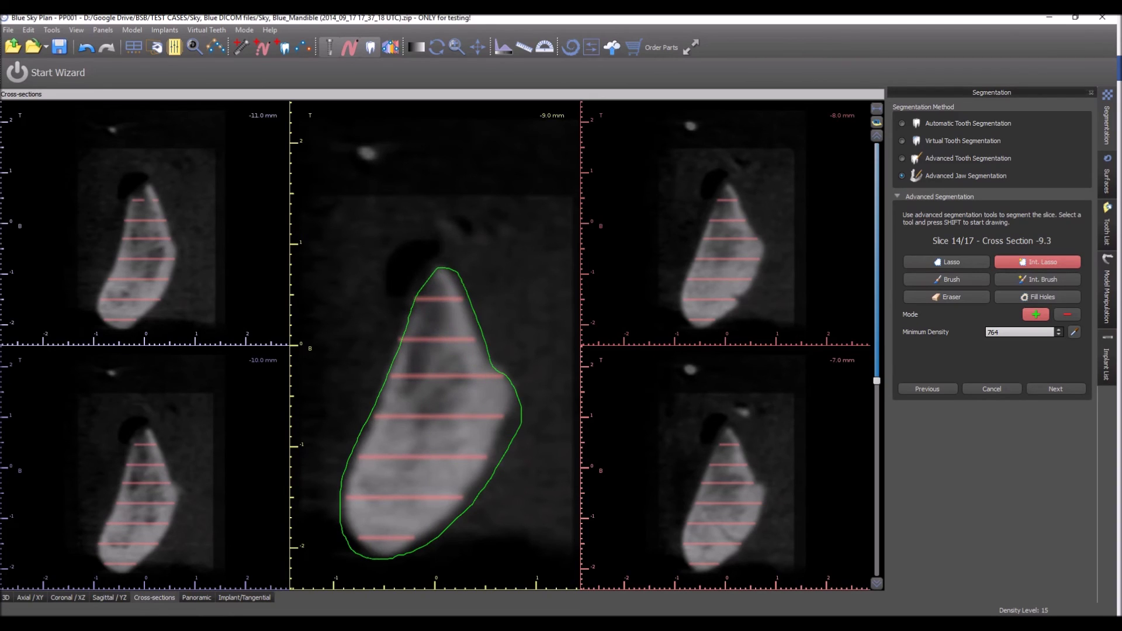
{"action": "left_click", "coordinate": [946, 279]}
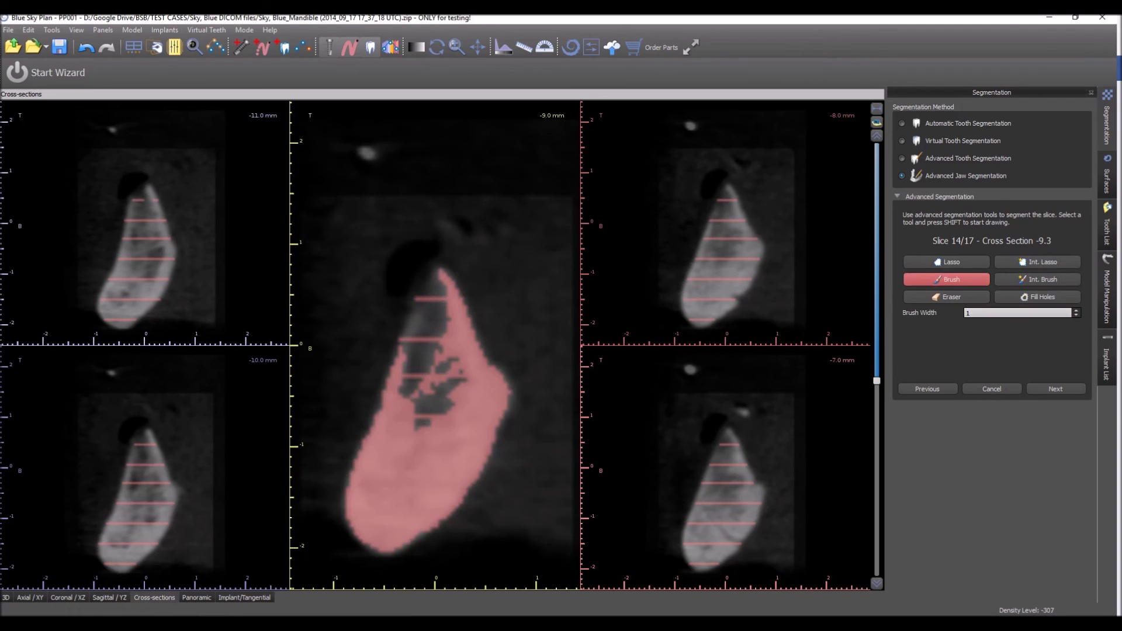
{"action": "left_click_drag", "start_coordinate": [397, 352], "coordinate": [438, 274], "text": "shift"}
{"action": "left_click", "coordinate": [1038, 297]}
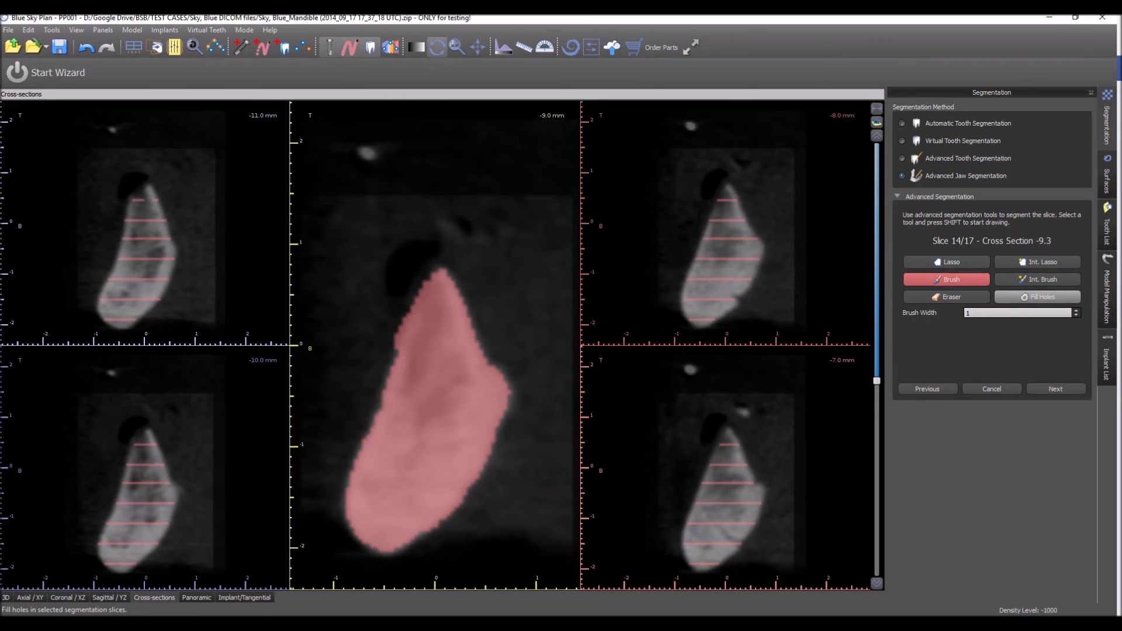
{"action": "left_click", "coordinate": [1055, 389]}
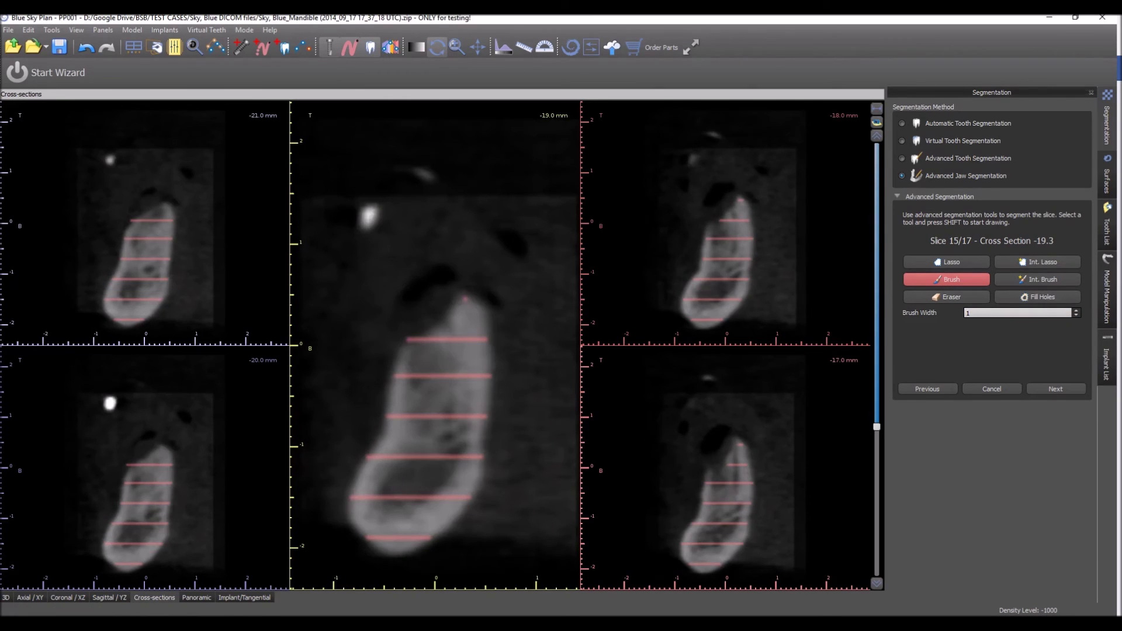
- Segment the bone on slice 15 with the intelligent lasso, close its open buccal edge with the brush, fill the holes and continue
{"action": "left_click", "coordinate": [1038, 262]}
{"action": "mouse_move", "coordinate": [434, 317]}
{"action": "left_mouse_down", "text": "shift"}
{"action": "mouse_move", "coordinate": [374, 401]}
{"action": "mouse_move", "coordinate": [342, 514]}
{"action": "mouse_move", "coordinate": [388, 560]}
{"action": "left_mouse_up", "text": "shift"}
{"action": "mouse_move", "coordinate": [471, 501]}
{"action": "left_mouse_down"}
{"action": "mouse_move", "coordinate": [490, 428]}
{"action": "mouse_move", "coordinate": [493, 328]}
{"action": "mouse_move", "coordinate": [461, 297]}
{"action": "mouse_move", "coordinate": [438, 310]}
{"action": "left_mouse_up"}
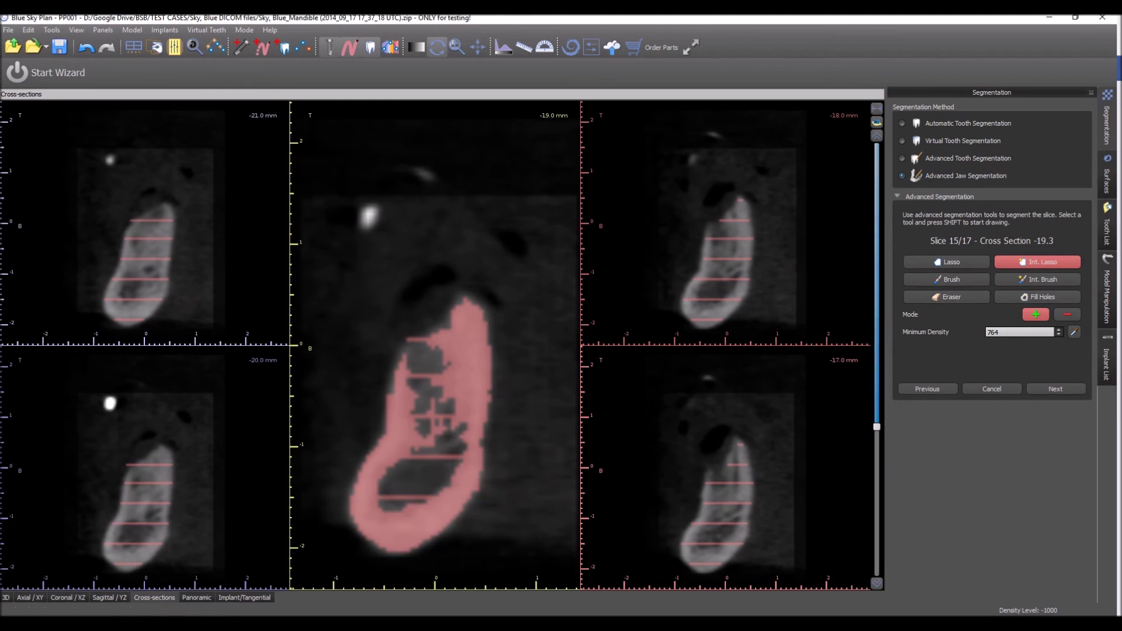
{"action": "left_click", "coordinate": [946, 280]}
{"action": "mouse_move", "coordinate": [388, 404]}
{"action": "left_mouse_down", "text": "shift"}
{"action": "mouse_move", "coordinate": [409, 351]}
{"action": "mouse_move", "coordinate": [449, 314]}
{"action": "left_mouse_up", "text": "shift"}
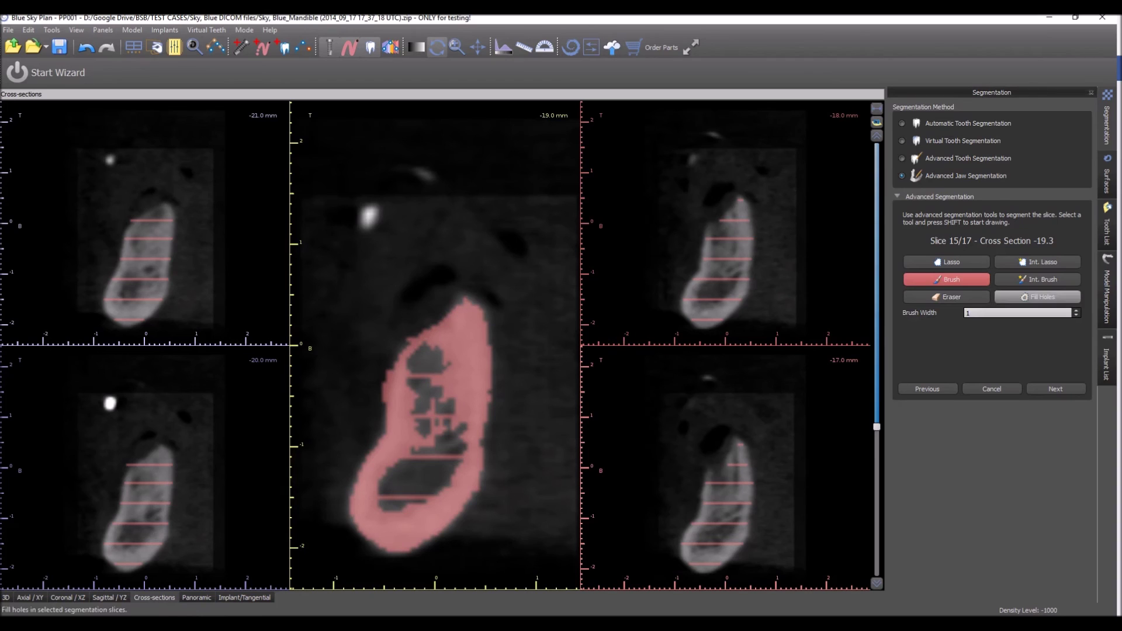
{"action": "left_click", "coordinate": [1038, 297]}
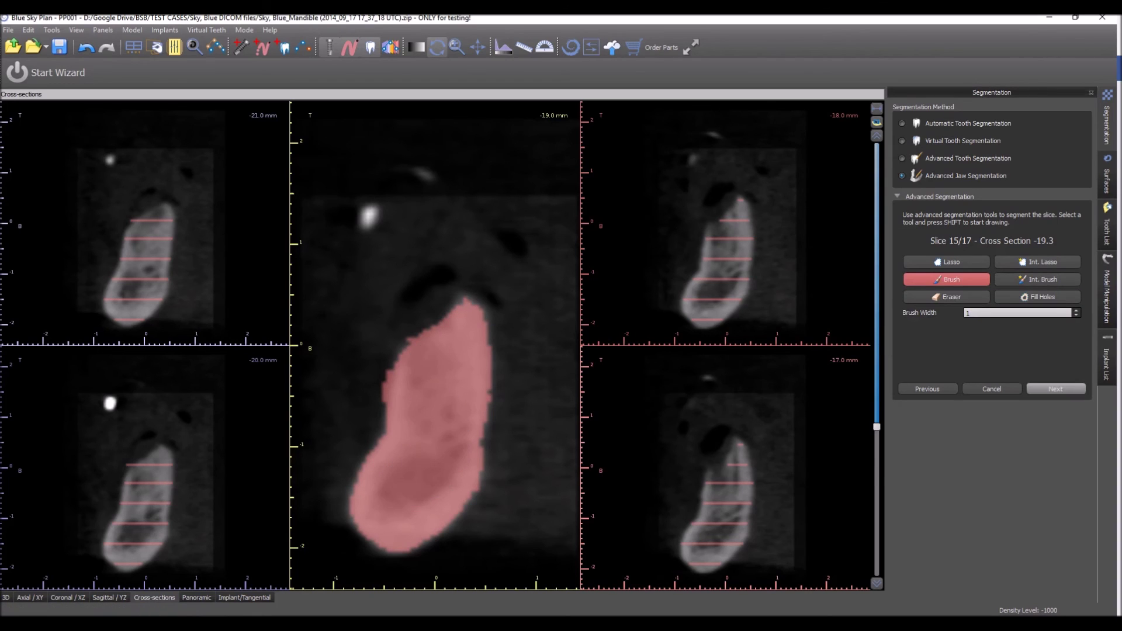
{"action": "left_click", "coordinate": [1056, 389]}
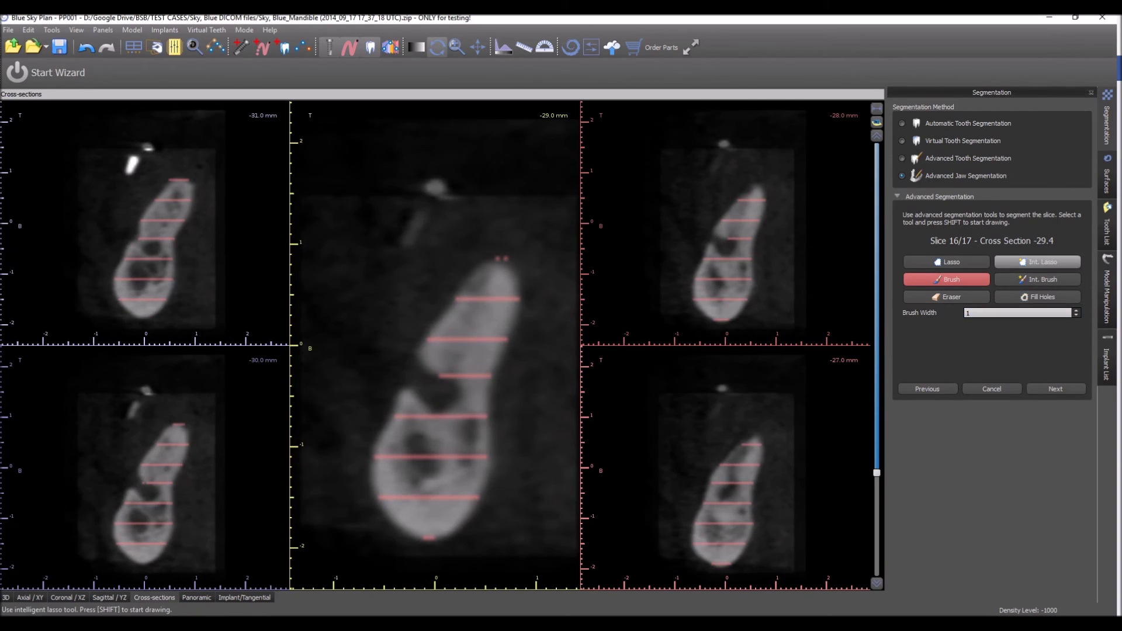
- Segment the bone on slice 16 with the intelligent lasso, fill its holes and continue
{"action": "left_click", "coordinate": [1038, 262]}
{"action": "mouse_move", "coordinate": [513, 252]}
{"action": "left_mouse_down", "text": "shift"}
{"action": "mouse_move", "coordinate": [419, 316]}
{"action": "mouse_move", "coordinate": [367, 461]}
{"action": "mouse_move", "coordinate": [436, 571]}
{"action": "mouse_move", "coordinate": [513, 252]}
{"action": "left_mouse_up", "text": "shift"}
{"action": "left_click_drag", "start_coordinate": [512, 474], "coordinate": [517, 253], "text": "shift"}
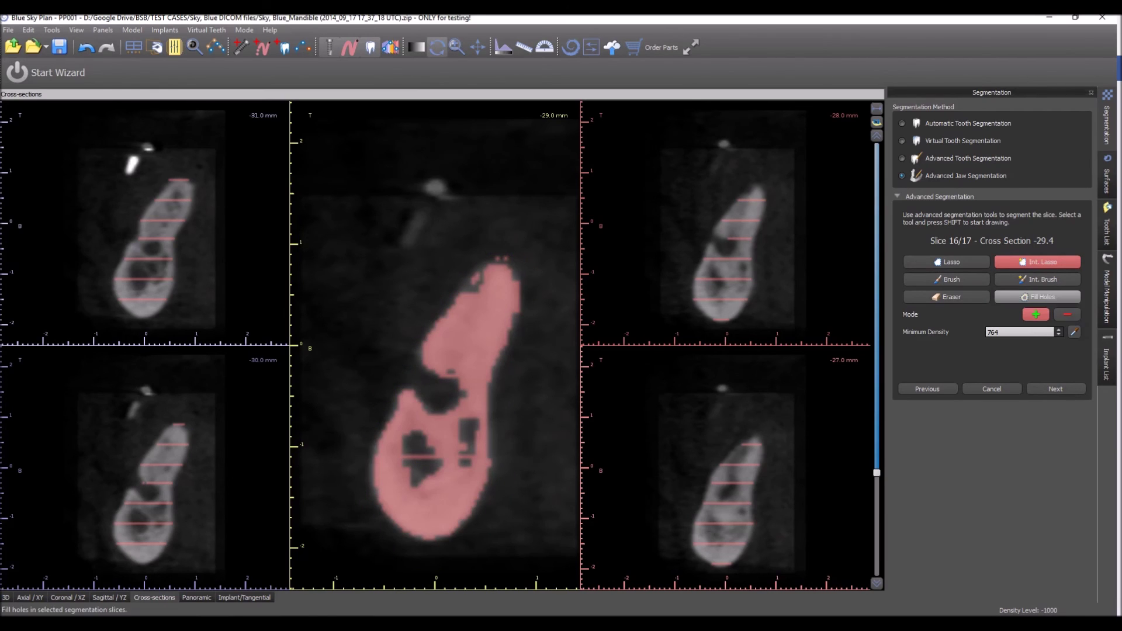
{"action": "left_click", "coordinate": [1037, 297]}
{"action": "left_click", "coordinate": [1056, 389]}
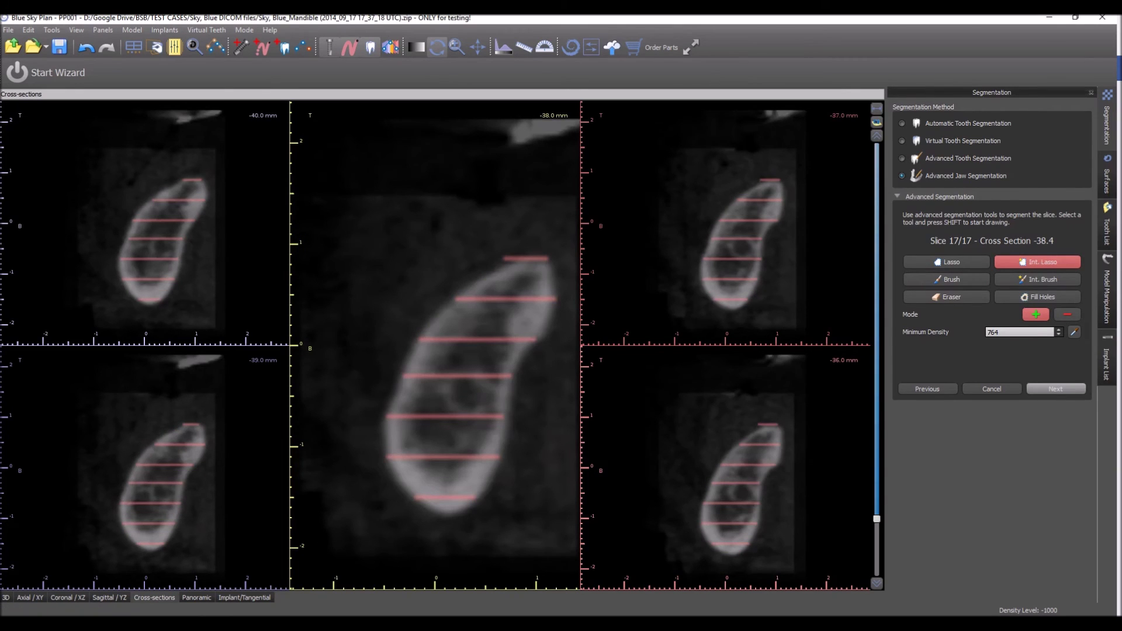
- Segment the bone on slice 17 with the intelligent lasso, fill its holes and complete the jaw segmentation
{"action": "mouse_move", "coordinate": [472, 276]}
{"action": "left_mouse_down", "text": "shift"}
{"action": "mouse_move", "coordinate": [403, 341]}
{"action": "mouse_move", "coordinate": [390, 453]}
{"action": "mouse_move", "coordinate": [462, 513]}
{"action": "mouse_move", "coordinate": [508, 447]}
{"action": "mouse_move", "coordinate": [542, 342]}
{"action": "mouse_move", "coordinate": [547, 260]}
{"action": "mouse_move", "coordinate": [472, 276]}
{"action": "left_mouse_up", "text": "shift"}
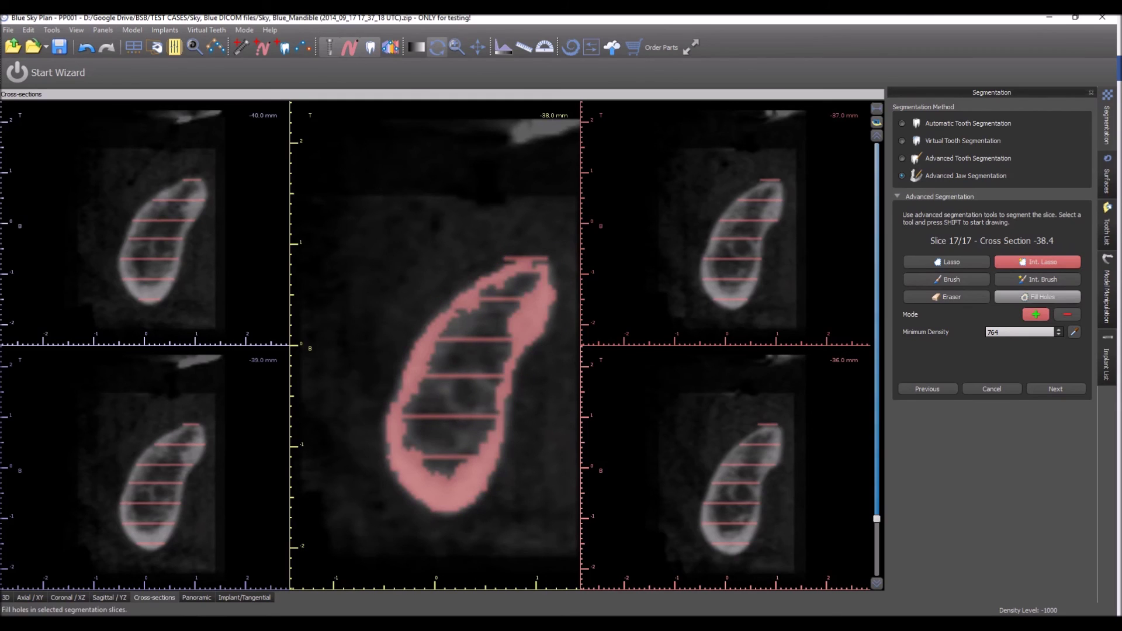
{"action": "left_click", "coordinate": [1038, 297]}
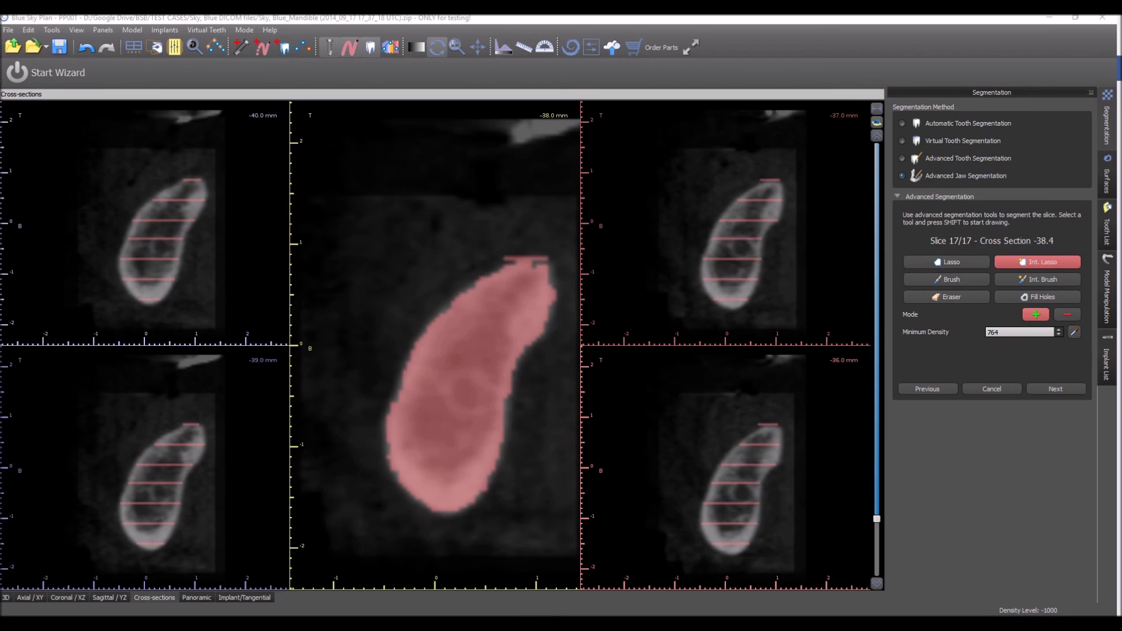
{"action": "left_click", "coordinate": [1055, 388]}
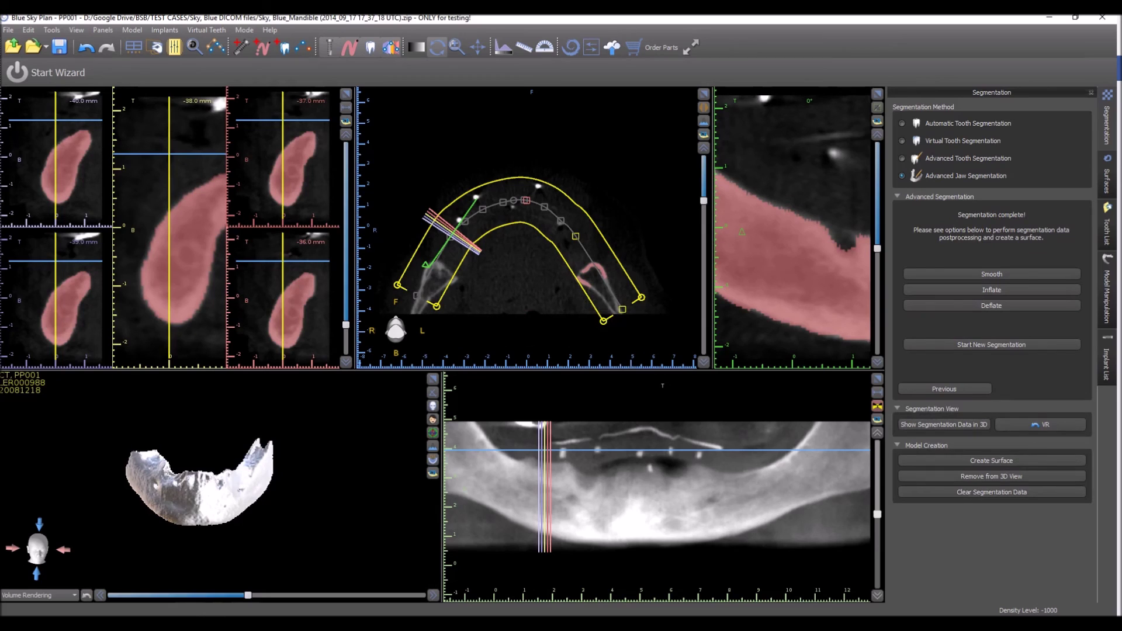
- Inspect the segmented mandible in the 3D view from several angles and create a surface from the segmentation data
{"action": "left_click_drag", "start_coordinate": [199, 479], "coordinate": [221, 507]}
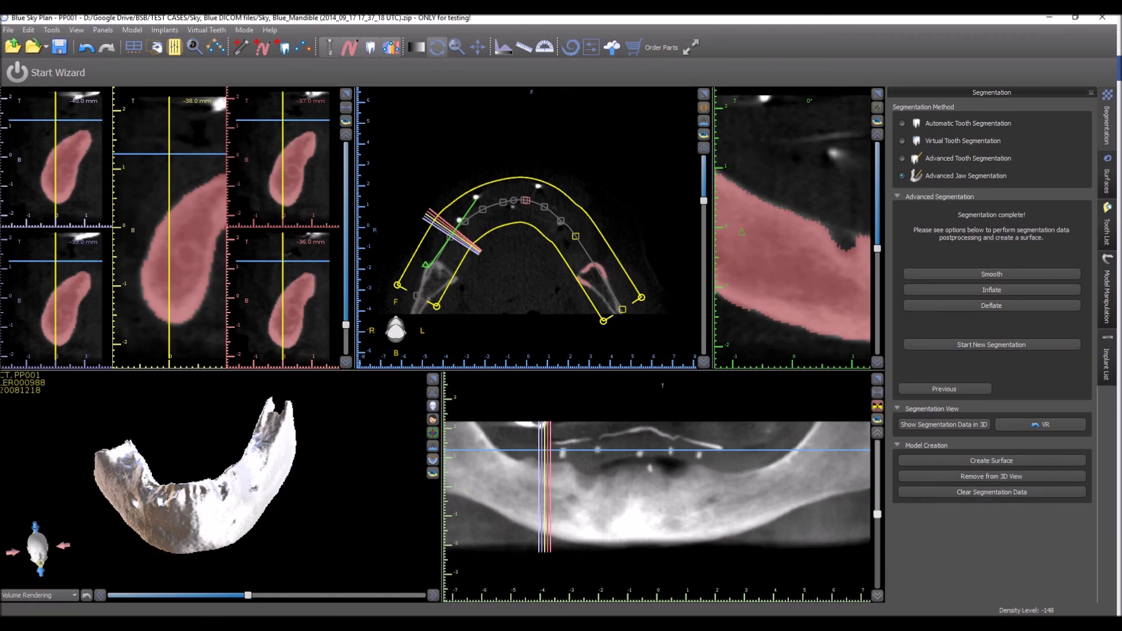
{"action": "left_click_drag", "start_coordinate": [225, 481], "coordinate": [187, 482]}
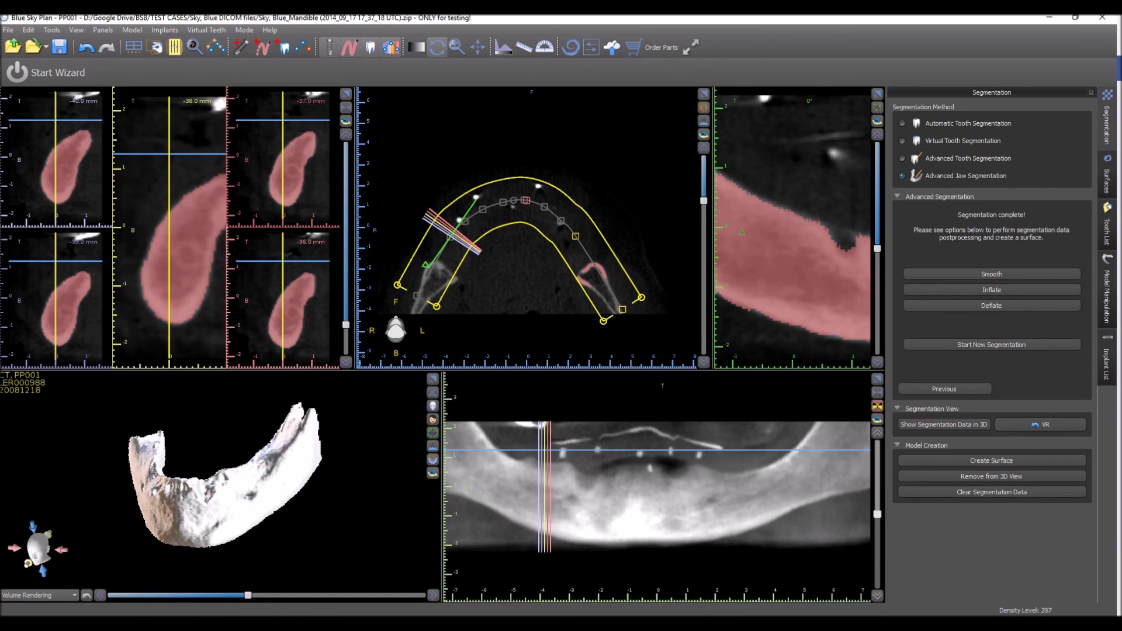
{"action": "left_click", "coordinate": [992, 460]}
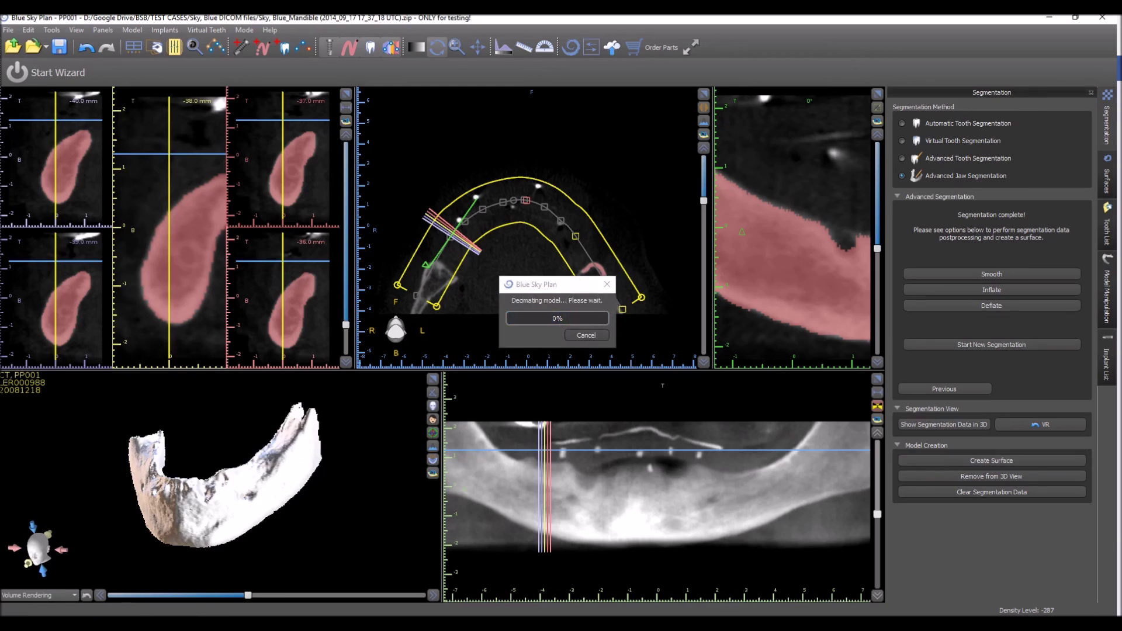
- Hide the Original CT surface so only the green Bone Model shows in 3D, and view the model from the front
{"action": "left_click", "coordinate": [1107, 174]}
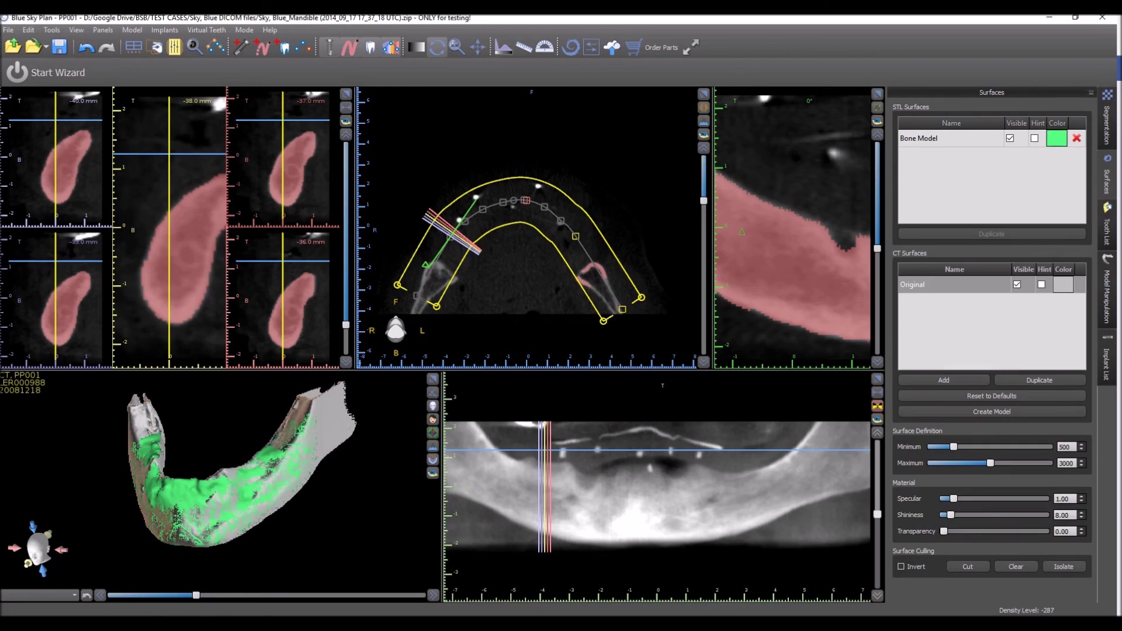
{"action": "left_click", "coordinate": [1017, 284]}
{"action": "mouse_move", "coordinate": [216, 467]}
{"action": "left_mouse_down"}
{"action": "mouse_move", "coordinate": [257, 515]}
{"action": "mouse_move", "coordinate": [275, 505]}
{"action": "mouse_move", "coordinate": [274, 477]}
{"action": "mouse_move", "coordinate": [263, 494]}
{"action": "mouse_move", "coordinate": [212, 497]}
{"action": "mouse_move", "coordinate": [184, 482]}
{"action": "mouse_move", "coordinate": [217, 493]}
{"action": "mouse_move", "coordinate": [214, 459]}
{"action": "left_mouse_up"}
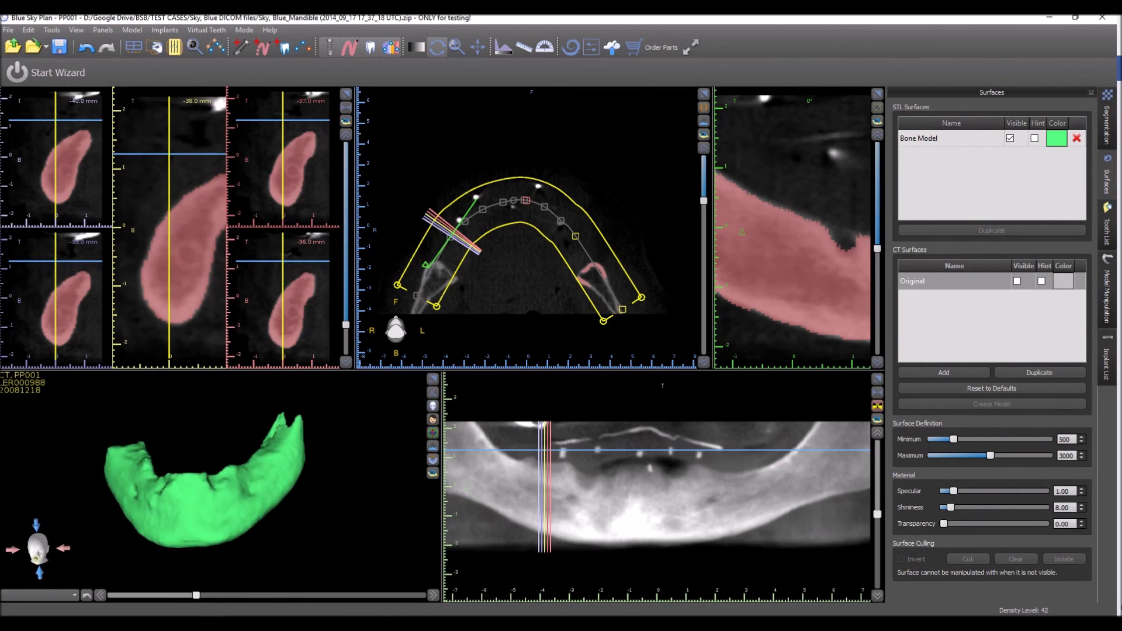